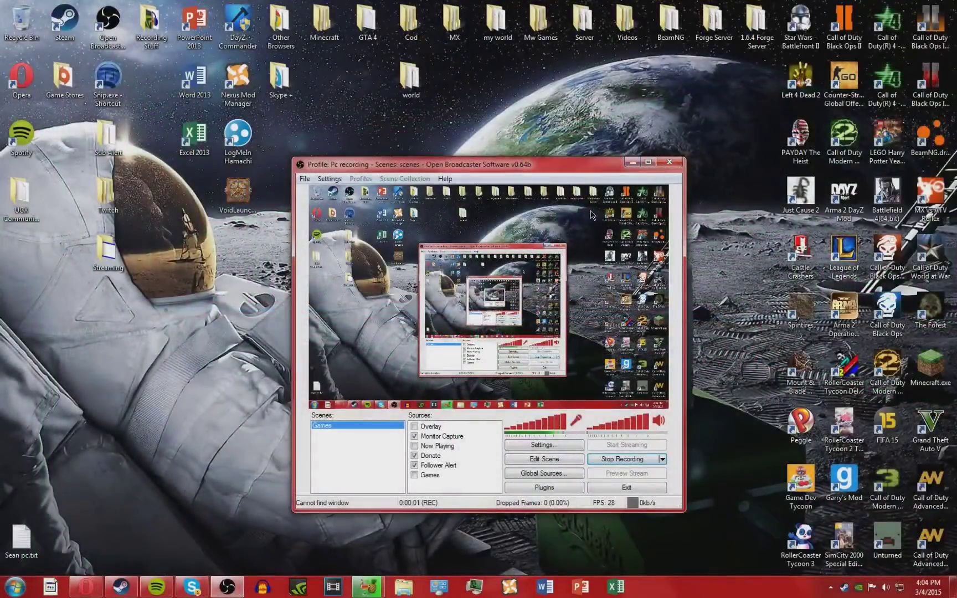
Minimize the OBS window, then check the desktop text file's and the desktop's context menus
{"action": "left_click", "coordinate": [632, 161]}
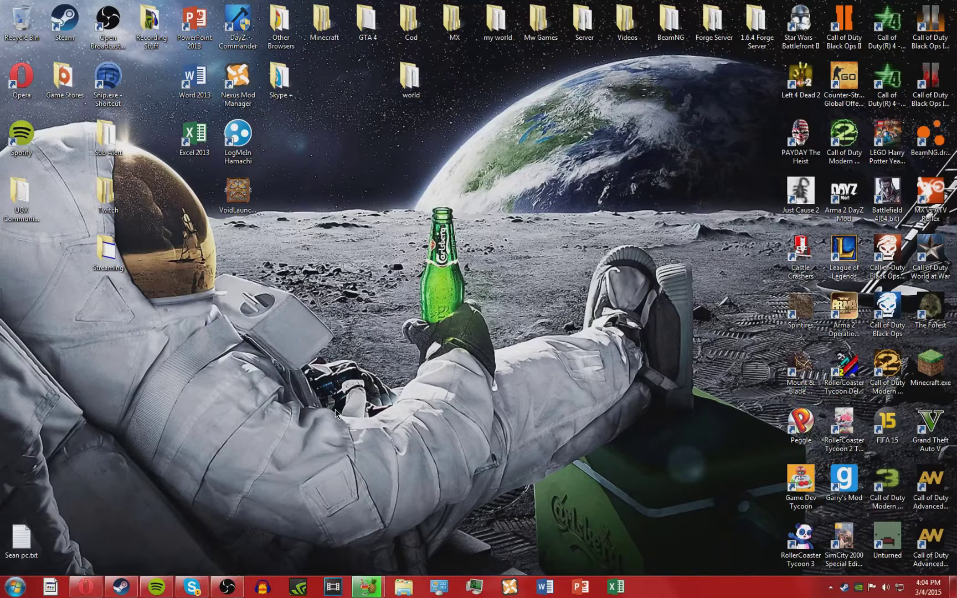
{"action": "right_click", "coordinate": [20, 547]}
{"action": "left_click", "coordinate": [463, 461]}
{"action": "right_click", "coordinate": [397, 455]}
{"action": "left_click", "coordinate": [292, 510]}
Bring Opera forward and switch between the DLC files needed and Reflex compiler v1 topics
{"action": "left_click", "coordinate": [86, 586]}
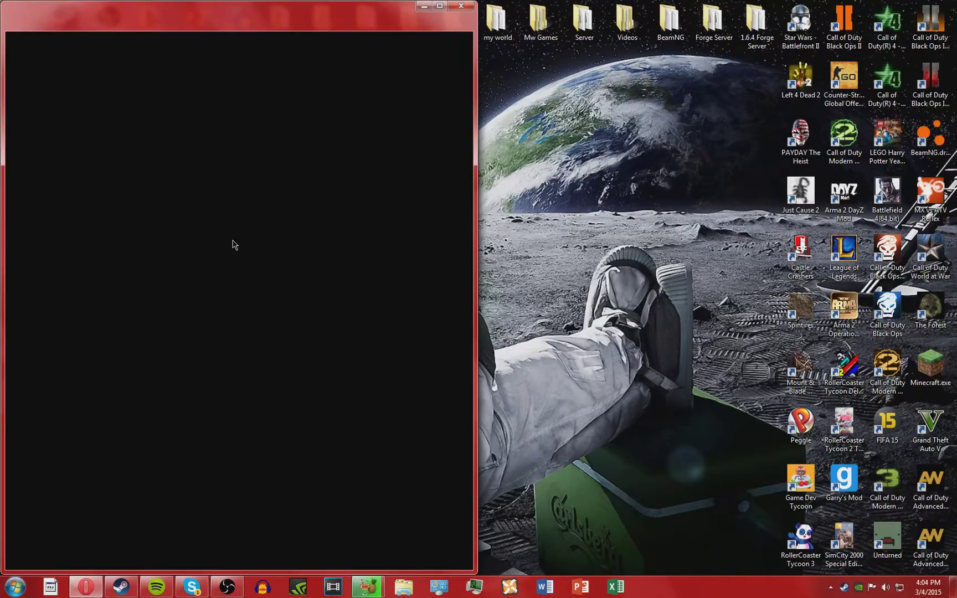
{"action": "left_click", "coordinate": [252, 21]}
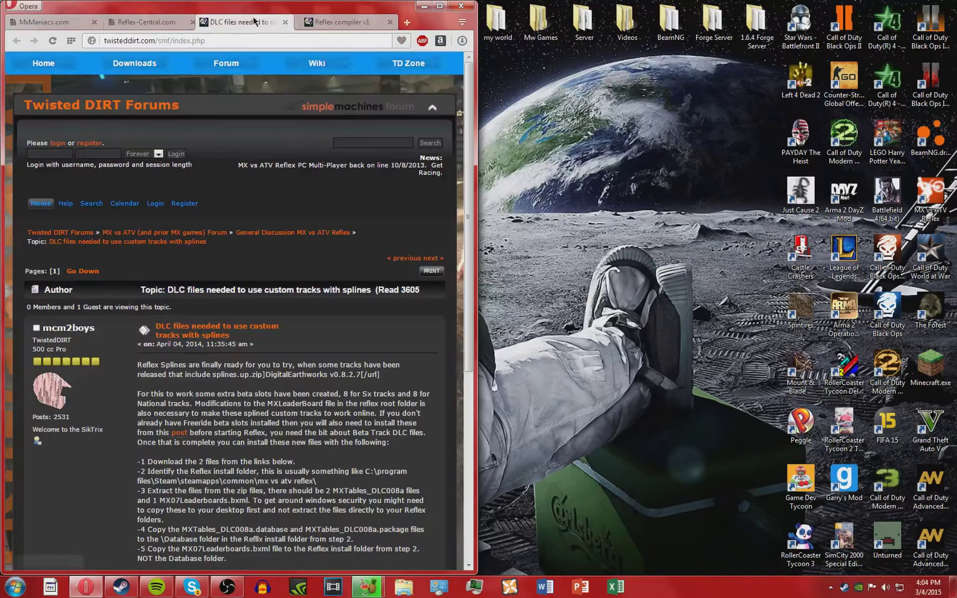
{"action": "left_click", "coordinate": [340, 21]}
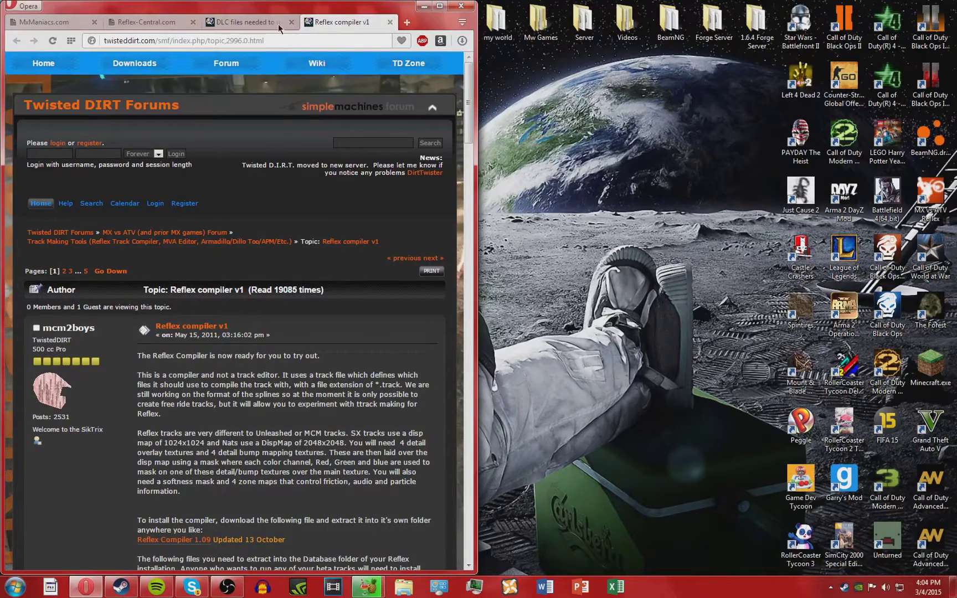
{"action": "left_click", "coordinate": [248, 22]}
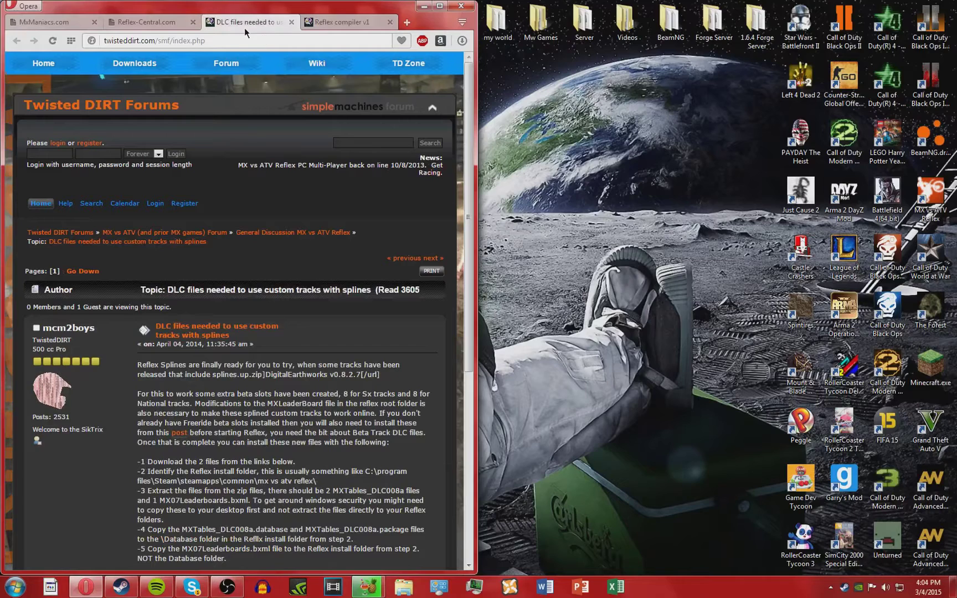
{"action": "right_click", "coordinate": [276, 22]}
{"action": "key", "text": "Escape"}
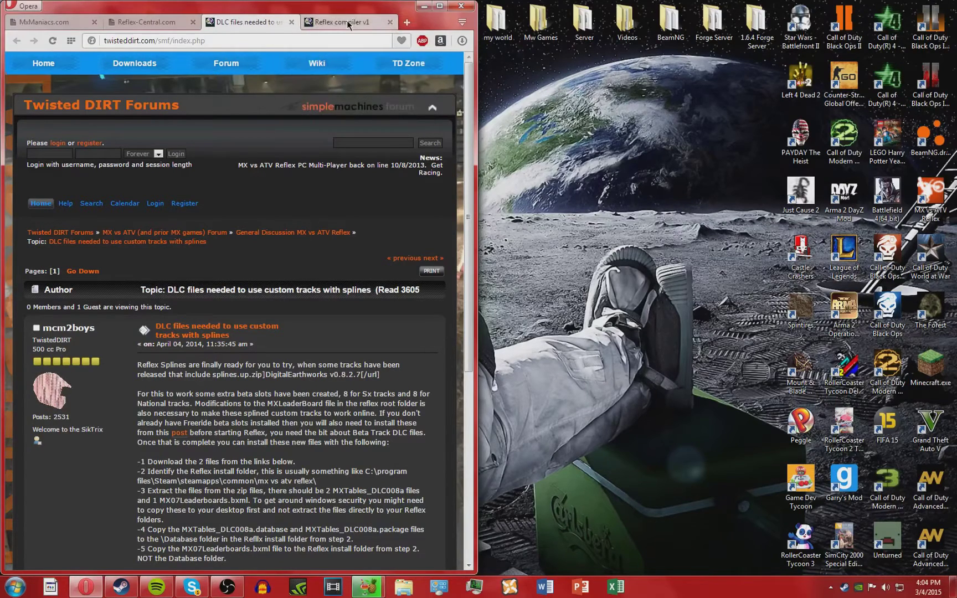
Download the Beta track DLC files from Reflex compiler v1, close that topic, and scroll to Links
{"action": "left_click", "coordinate": [340, 22]}
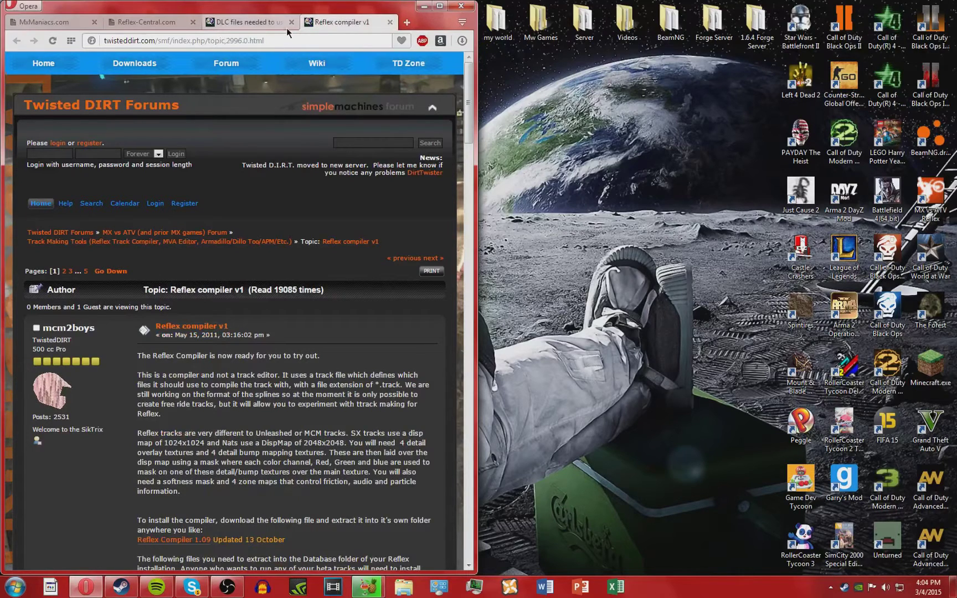
{"action": "scroll", "coordinate": [280, 325], "scroll_direction": "down", "scroll_amount": 3}
{"action": "scroll", "coordinate": [345, 253], "scroll_direction": "down", "scroll_amount": 3}
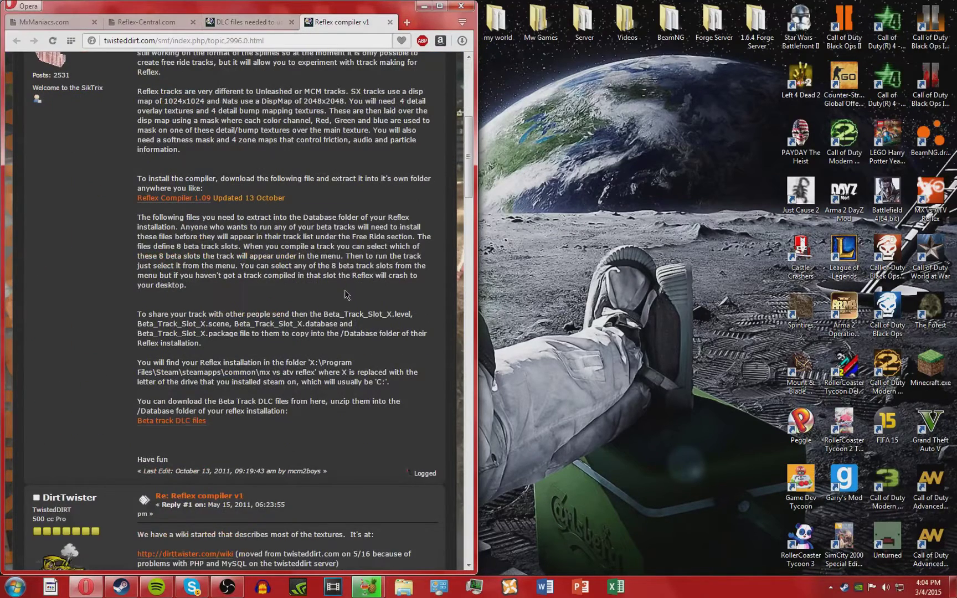
{"action": "left_click_drag", "start_coordinate": [215, 425], "coordinate": [139, 427]}
{"action": "left_click", "coordinate": [191, 422]}
{"action": "left_click", "coordinate": [390, 22]}
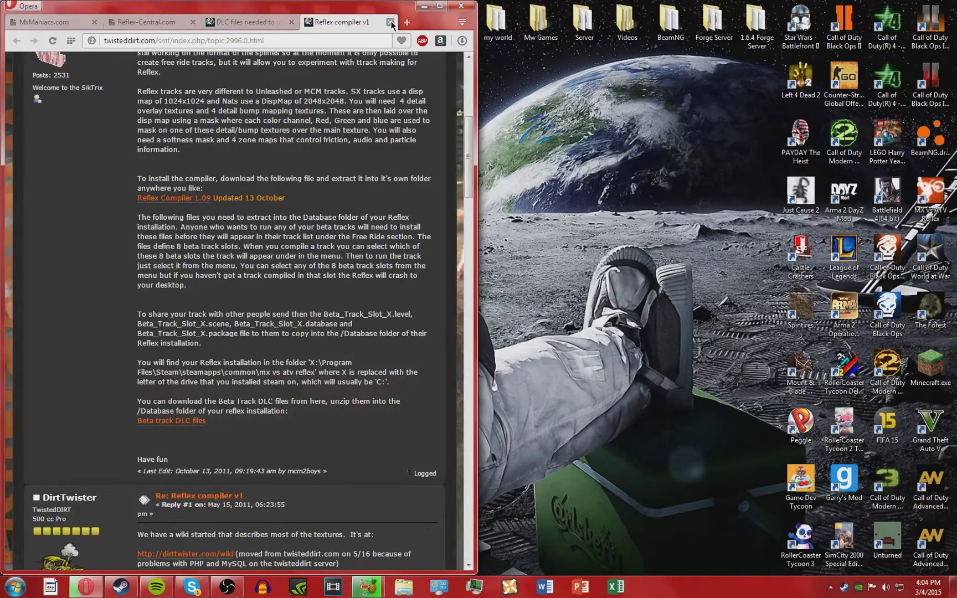
{"action": "left_click", "coordinate": [311, 22]}
{"action": "scroll", "coordinate": [317, 352], "scroll_direction": "down", "scroll_amount": 4}
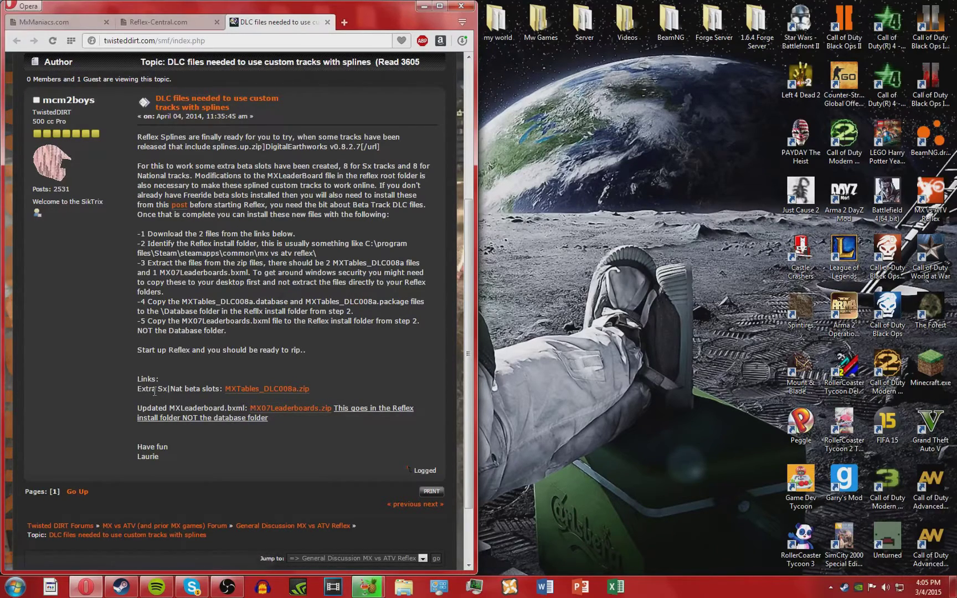
Download MXTables_DLC008a.zip, confirm MXTables_DLC008a (4).zip in the downloads list, and open Explorer
{"action": "left_click", "coordinate": [241, 391]}
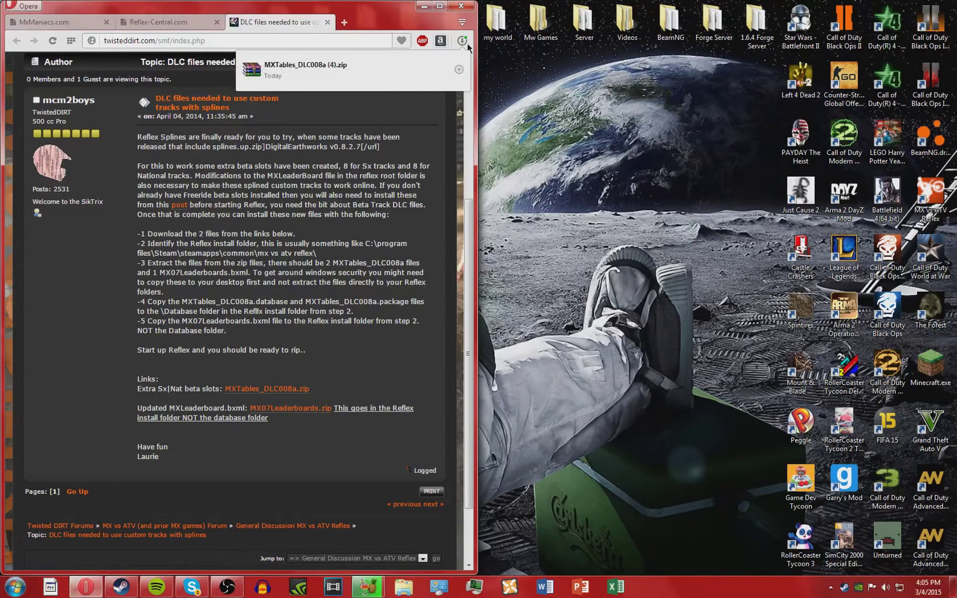
{"action": "left_click", "coordinate": [460, 41]}
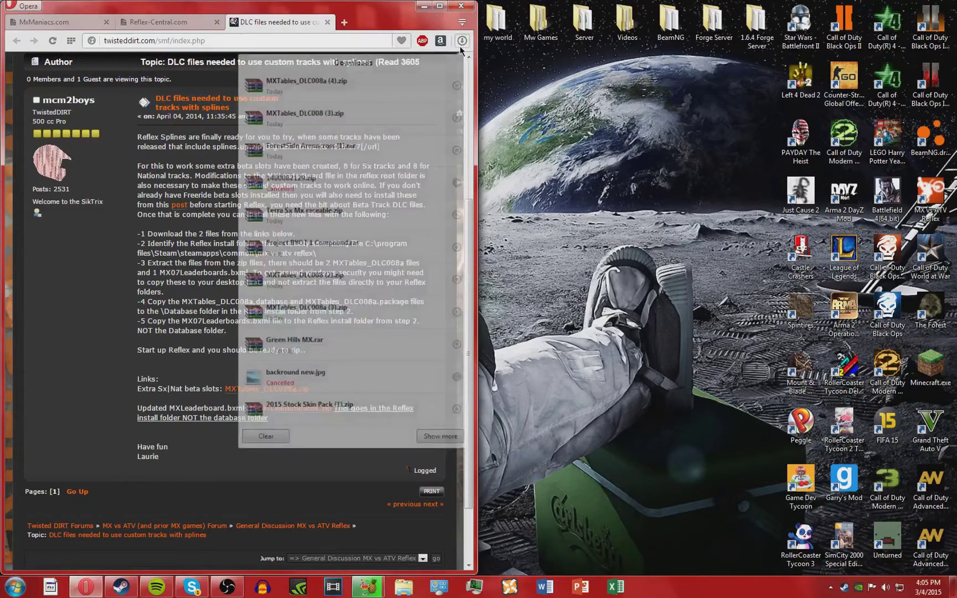
{"action": "left_click", "coordinate": [629, 191]}
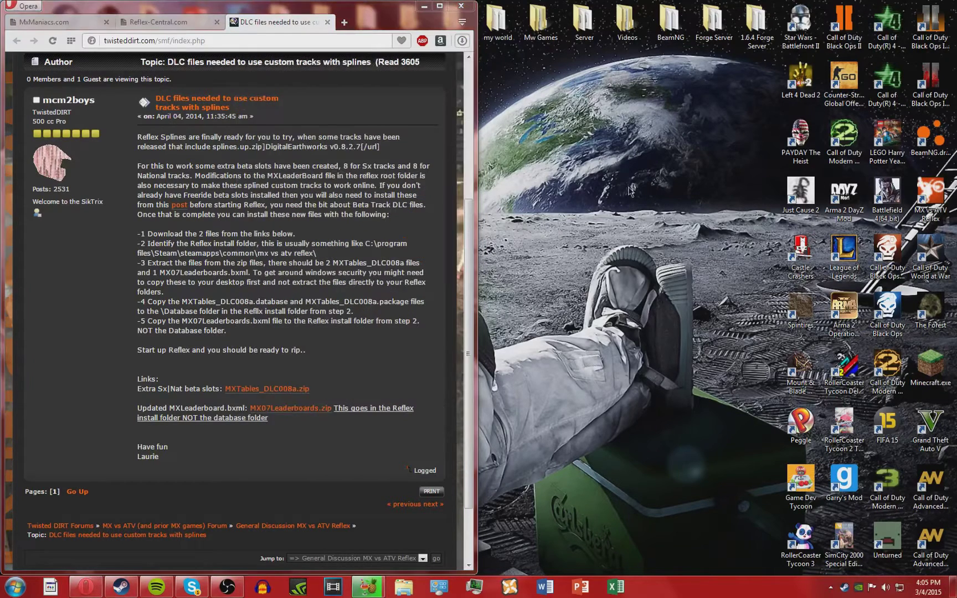
{"action": "left_click", "coordinate": [404, 586]}
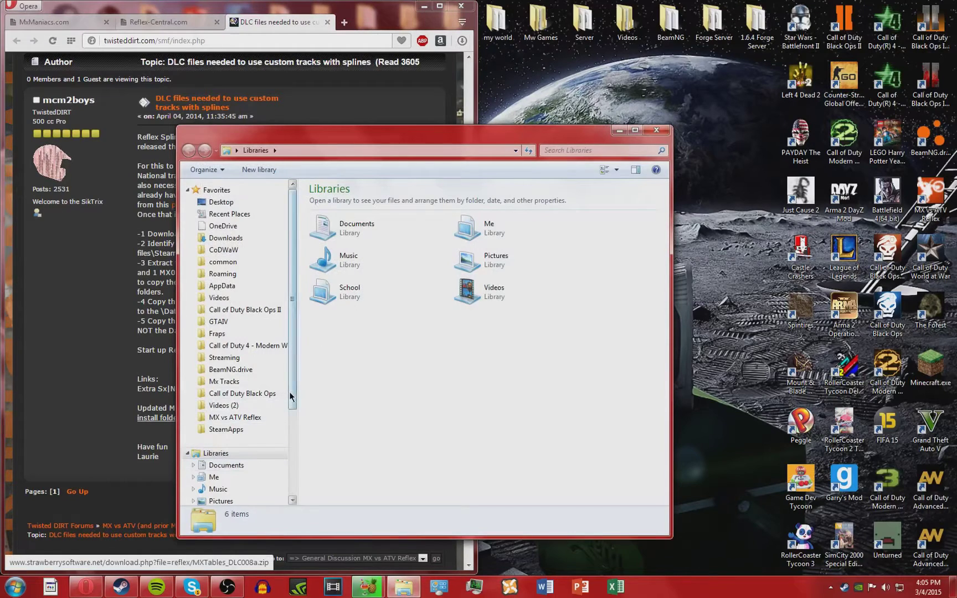
Browse to C:\Program Files (x86)\Steam\SteamApps\common\MX vs ATV Reflex\Database
{"action": "scroll", "coordinate": [289, 392], "scroll_direction": "down", "scroll_amount": 2}
{"action": "left_click", "coordinate": [236, 496]}
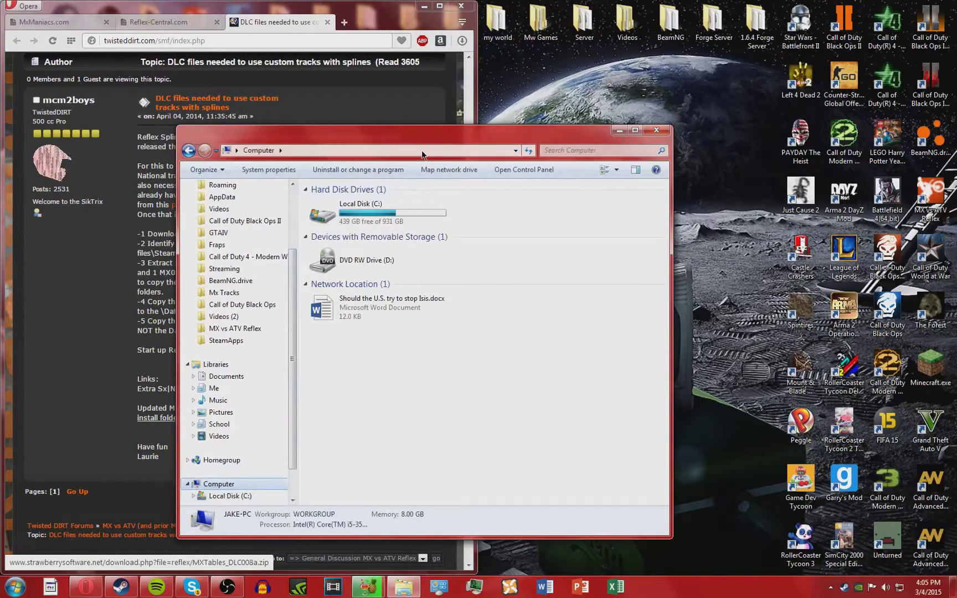
{"action": "double_click", "coordinate": [398, 222]}
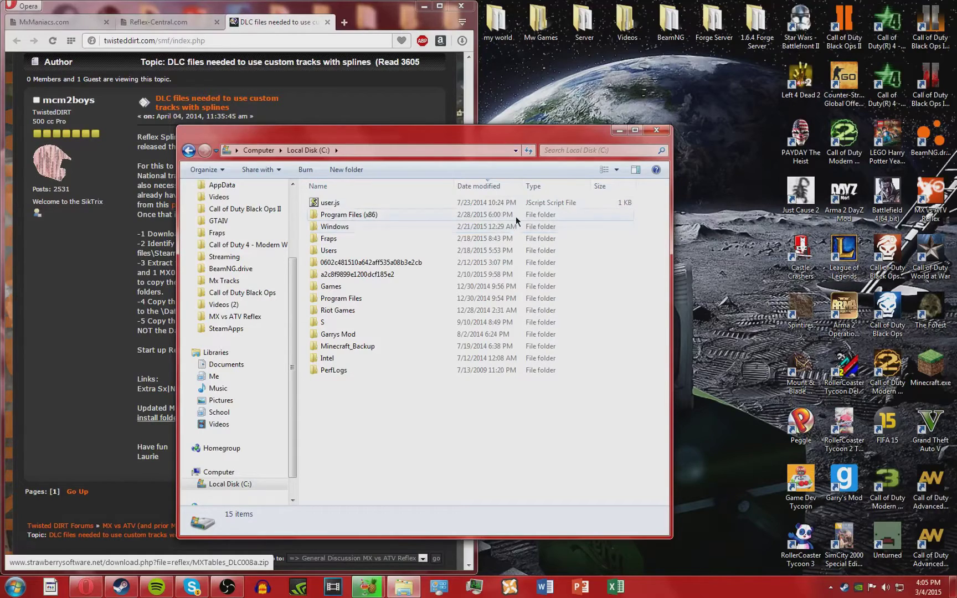
{"action": "double_click", "coordinate": [358, 219]}
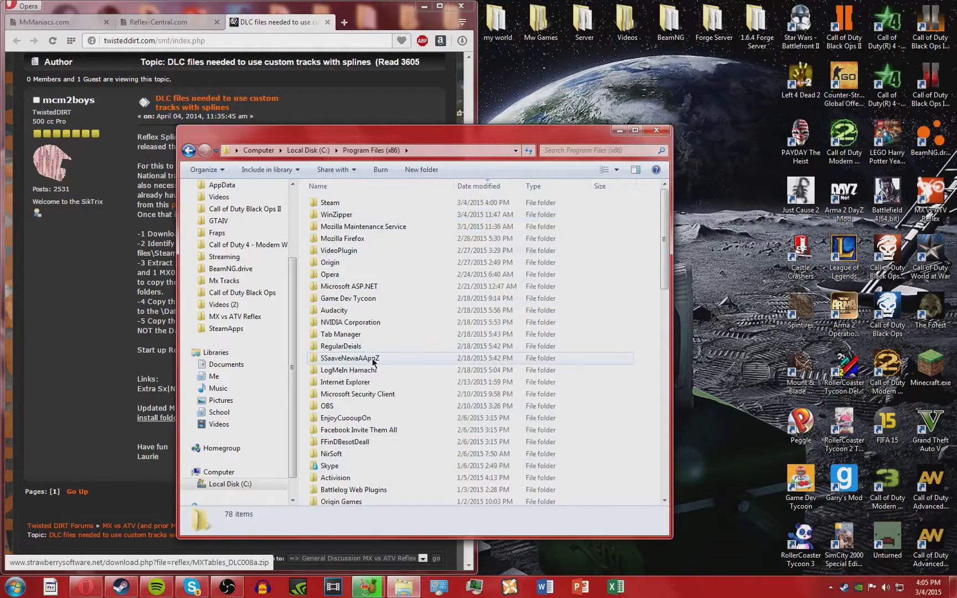
{"action": "double_click", "coordinate": [351, 206]}
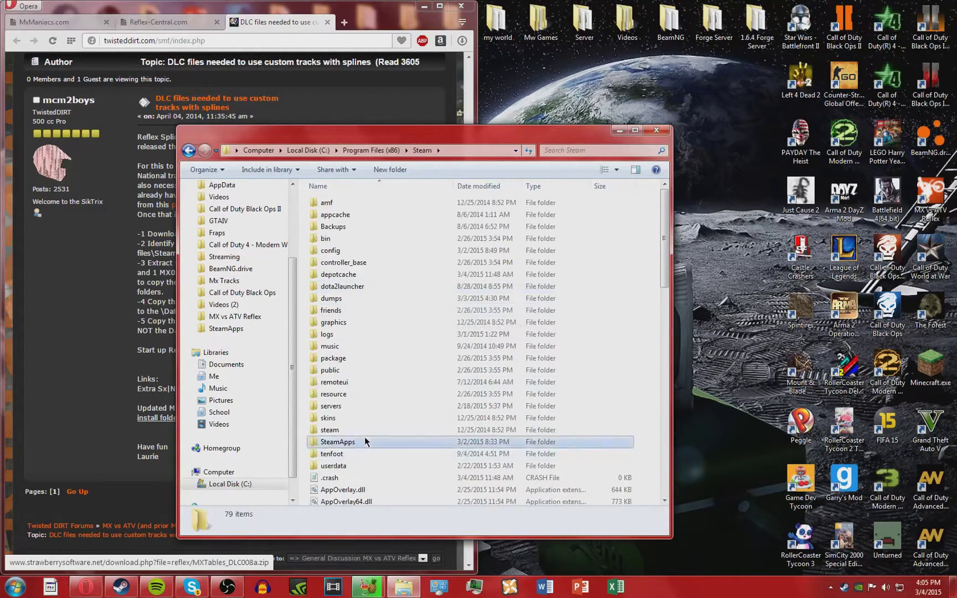
{"action": "double_click", "coordinate": [363, 442]}
{"action": "double_click", "coordinate": [334, 203]}
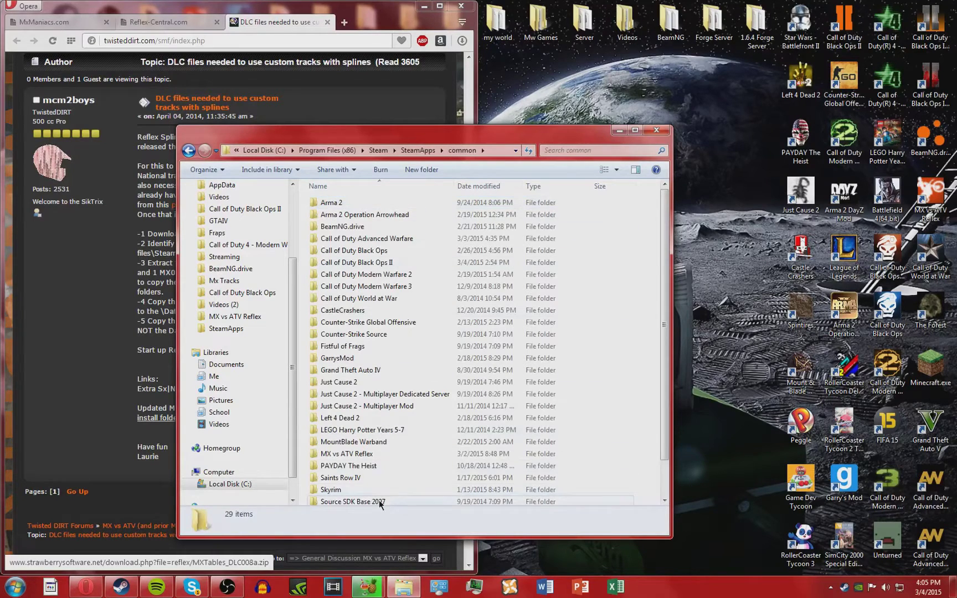
{"action": "double_click", "coordinate": [360, 455]}
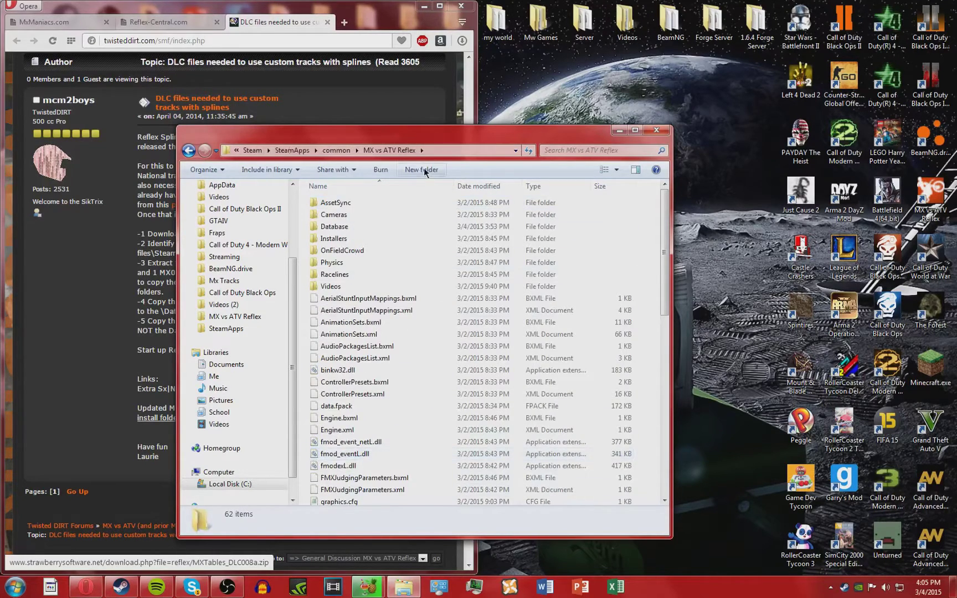
{"action": "double_click", "coordinate": [361, 228]}
{"action": "left_click", "coordinate": [462, 40]}
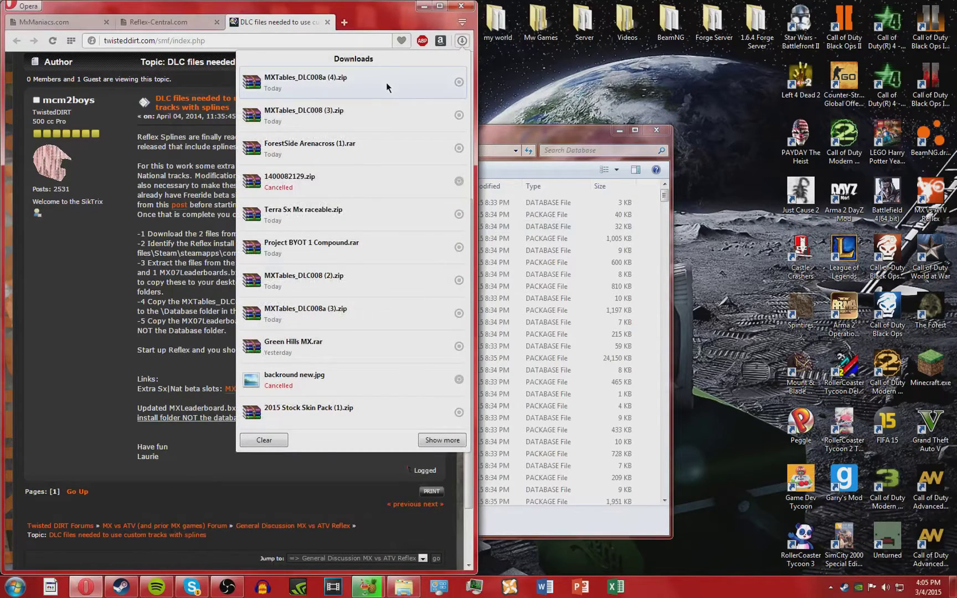
Copy both files from MXTables_DLC008a (4).zip into the Database folder and close the archive
{"action": "left_click", "coordinate": [386, 82]}
{"action": "left_click_drag", "start_coordinate": [567, 140], "coordinate": [695, 130]}
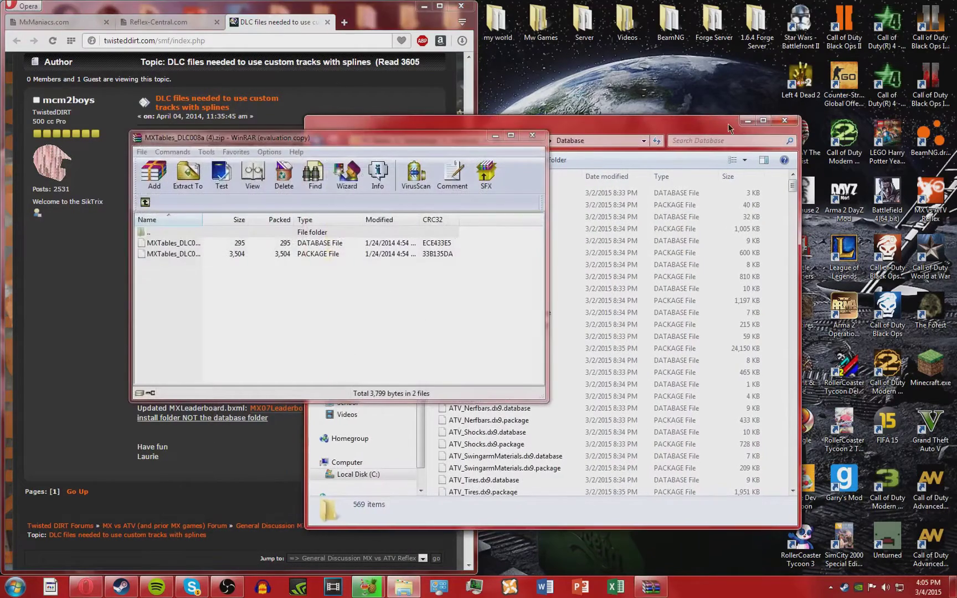
{"action": "left_click_drag", "start_coordinate": [322, 329], "coordinate": [199, 240]}
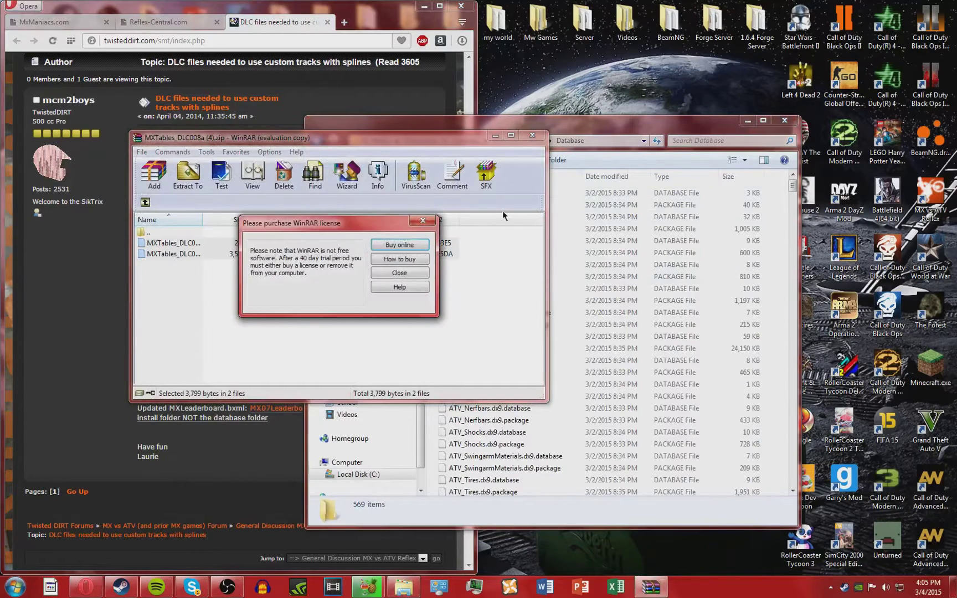
{"action": "left_click", "coordinate": [423, 220]}
{"action": "left_click_drag", "start_coordinate": [438, 248], "coordinate": [695, 265]}
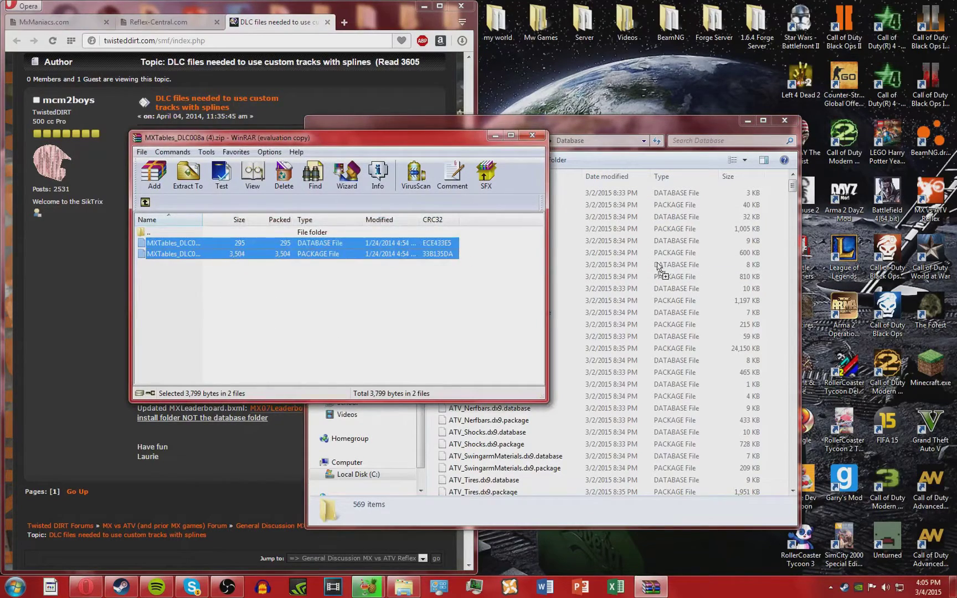
{"action": "left_click", "coordinate": [531, 136]}
Copy all four files from MXTables_DLC008 (3).zip into the Database folder and close it
{"action": "left_click", "coordinate": [462, 41]}
{"action": "left_click", "coordinate": [389, 125]}
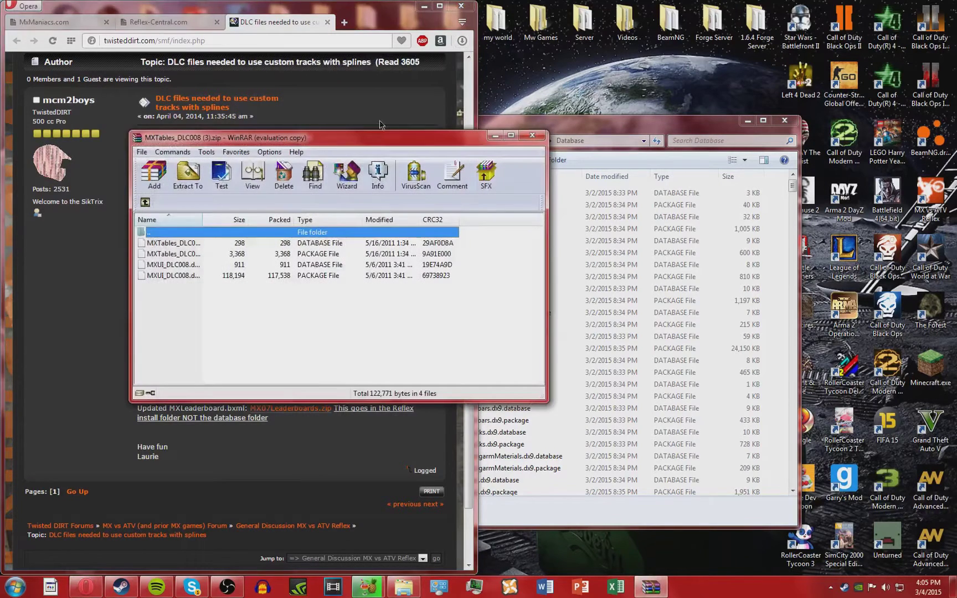
{"action": "left_click_drag", "start_coordinate": [246, 340], "coordinate": [183, 239]}
{"action": "left_click_drag", "start_coordinate": [183, 243], "coordinate": [376, 297]}
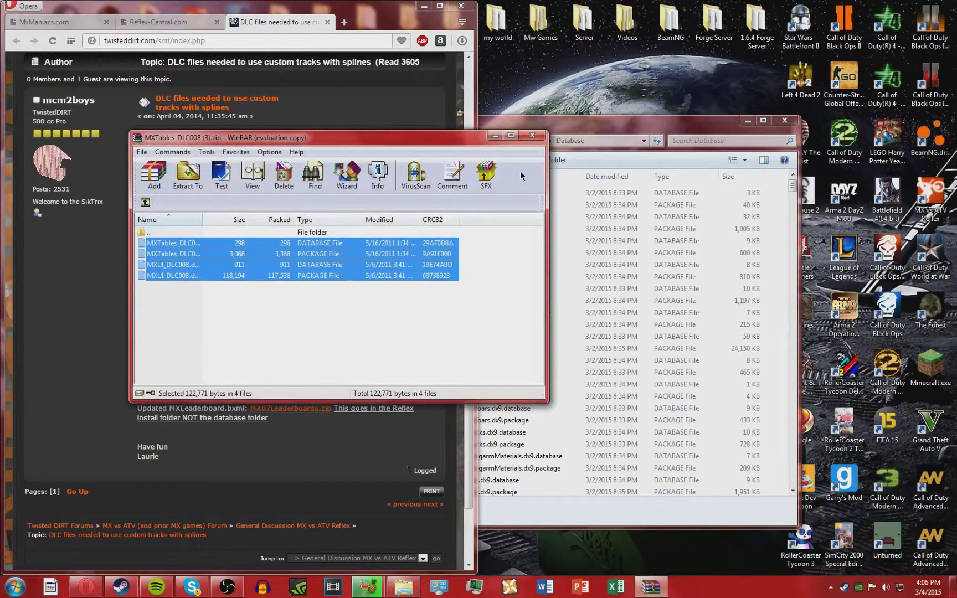
{"action": "left_click", "coordinate": [531, 135]}
Close the DLC files needed topic tab and compare the Reflex-Central and MxManiacs tabs
{"action": "left_click", "coordinate": [158, 22]}
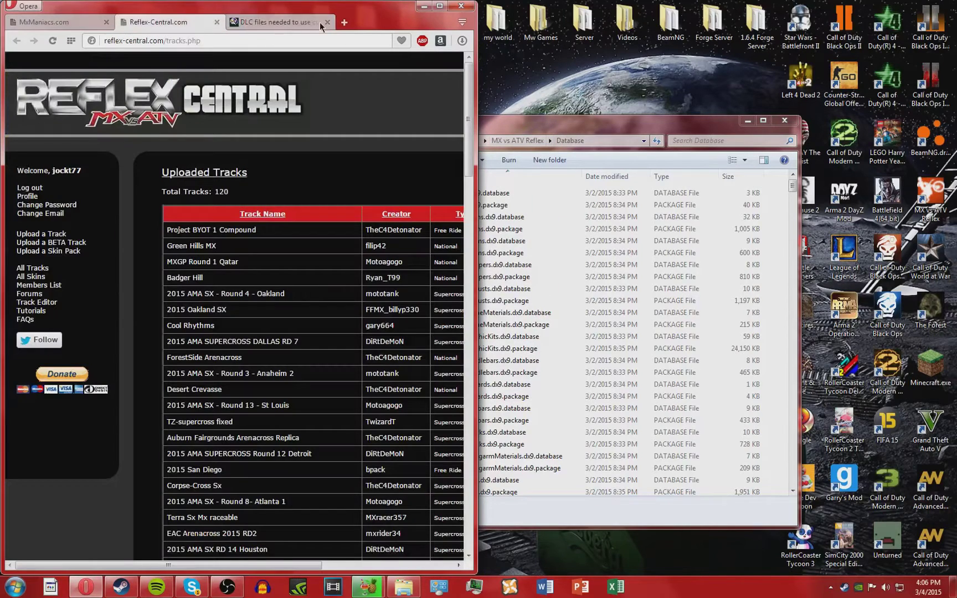
{"action": "left_click", "coordinate": [327, 22]}
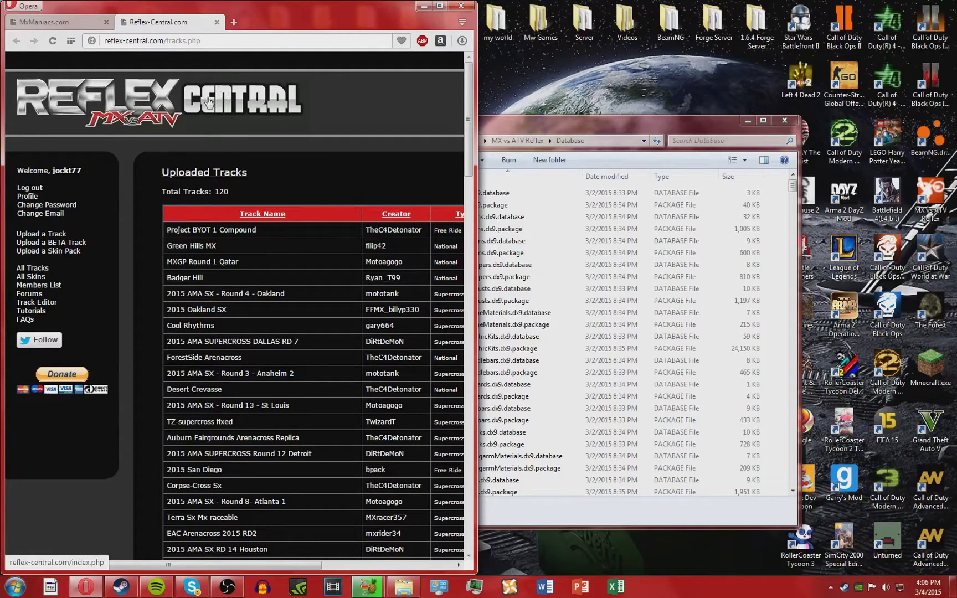
{"action": "left_click", "coordinate": [44, 22]}
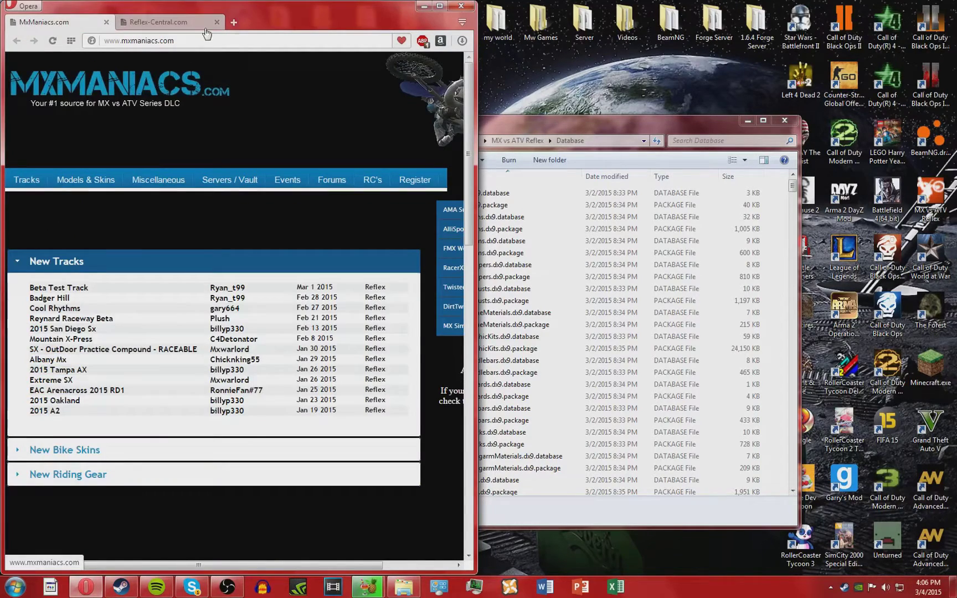
{"action": "left_click", "coordinate": [198, 22]}
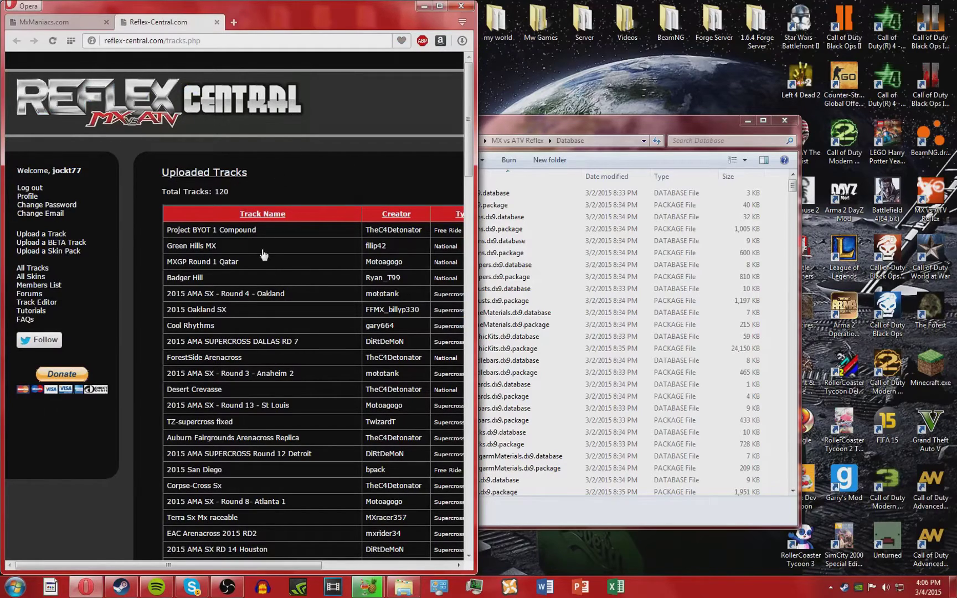
Show the Nationals tracks list on the MxManiacs site
{"action": "left_click", "coordinate": [44, 22]}
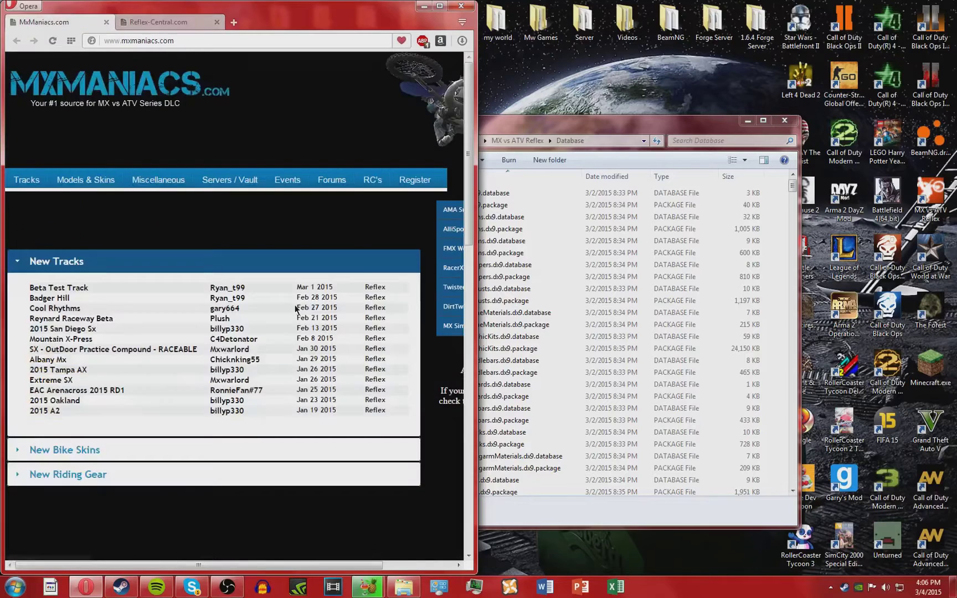
{"action": "mouse_move", "coordinate": [22, 190]}
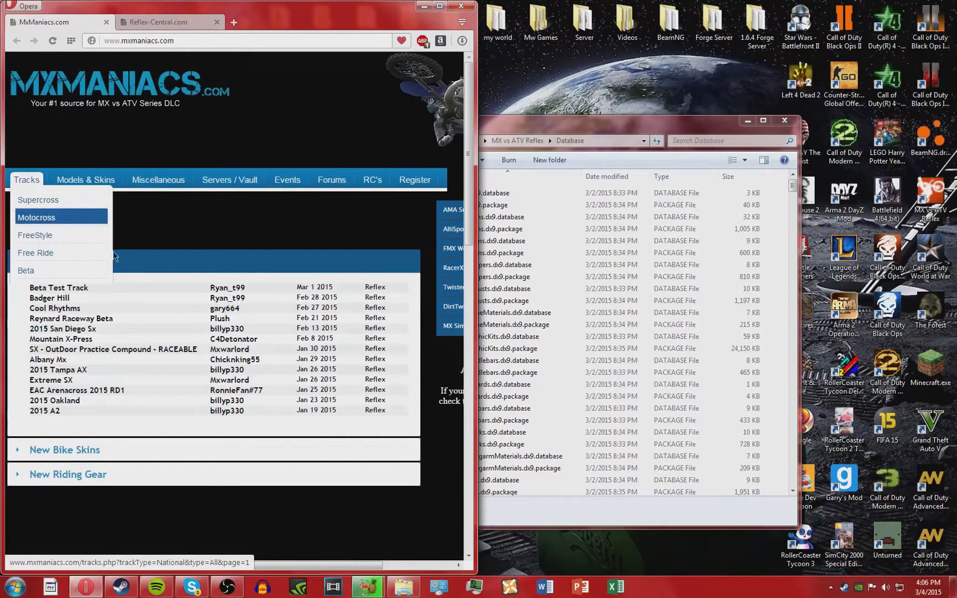
{"action": "left_click", "coordinate": [37, 219]}
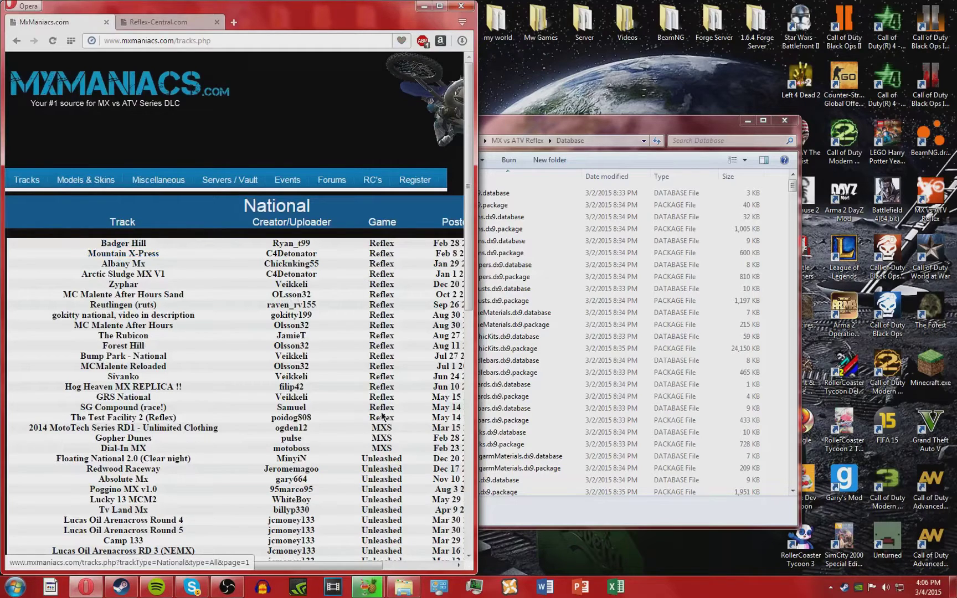
{"action": "scroll", "coordinate": [369, 471], "scroll_direction": "down", "scroll_amount": 3}
{"action": "scroll", "coordinate": [382, 438], "scroll_direction": "up", "scroll_amount": 3}
Download the Cool Rhythms track from Reflex-Central, close that tab, and check the download's progress
{"action": "left_click", "coordinate": [166, 22]}
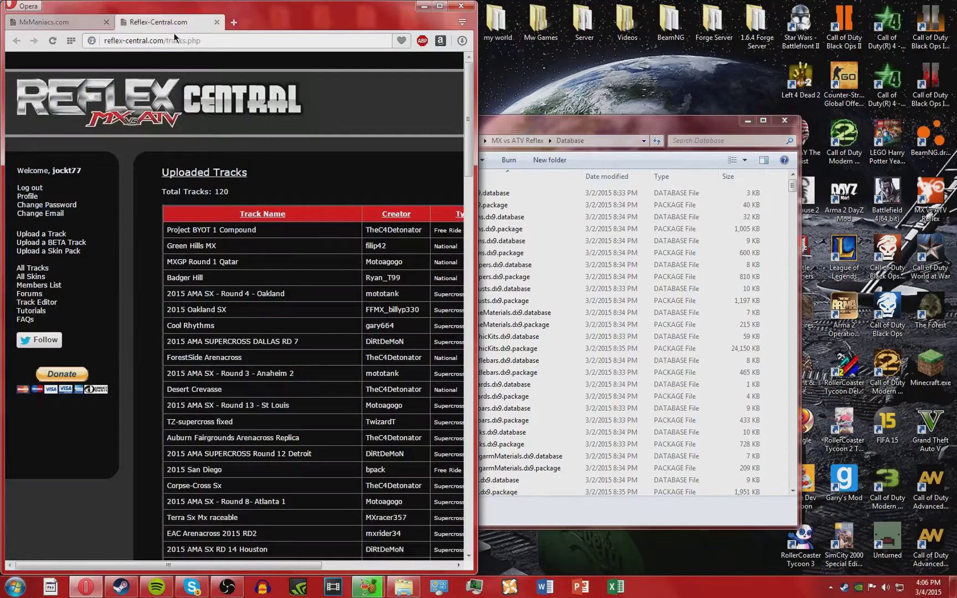
{"action": "left_click", "coordinate": [187, 327]}
{"action": "scroll", "coordinate": [412, 252], "scroll_direction": "down", "scroll_amount": 4}
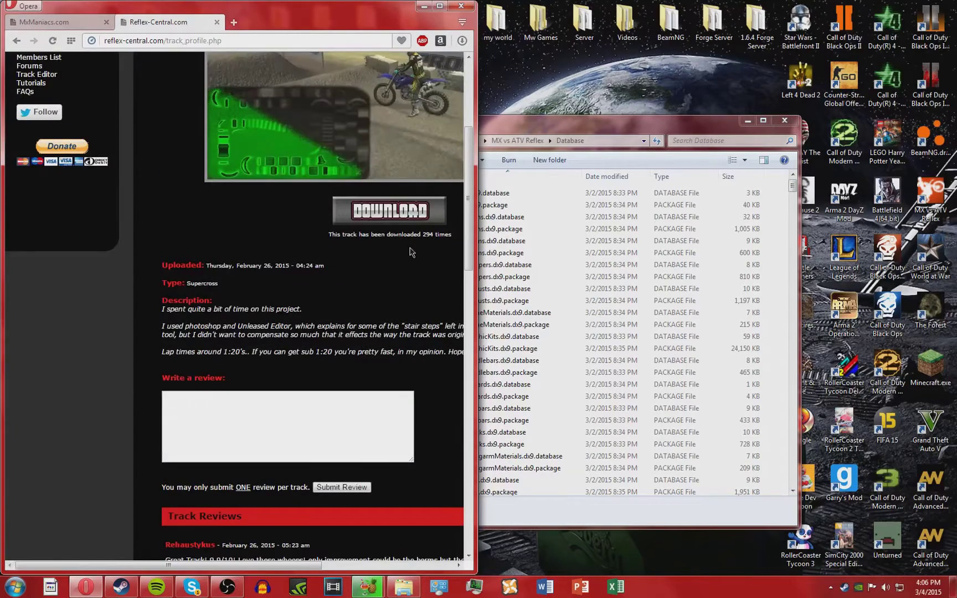
{"action": "scroll", "coordinate": [419, 251], "scroll_direction": "up", "scroll_amount": 2}
{"action": "left_click", "coordinate": [398, 332]}
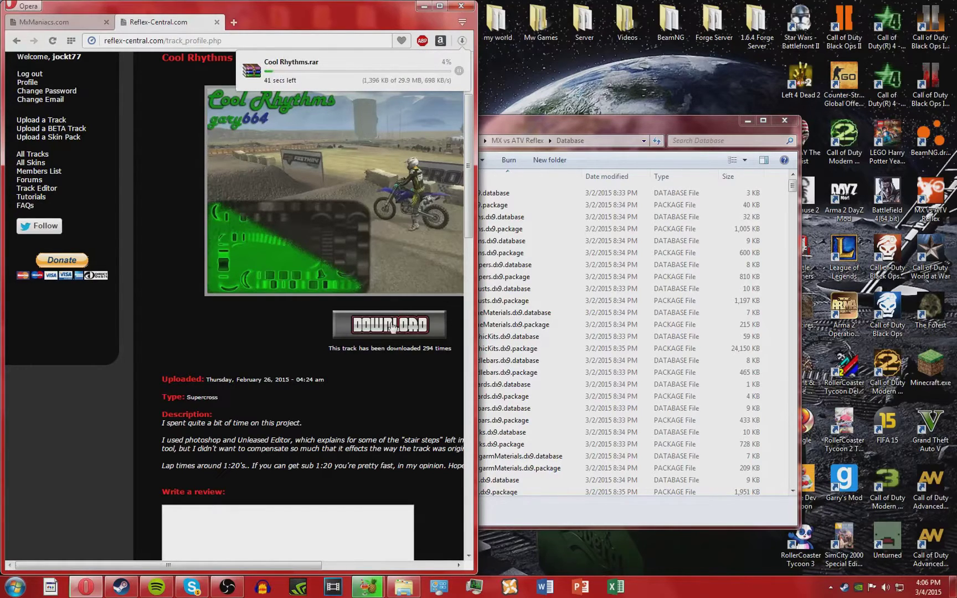
{"action": "left_click", "coordinate": [216, 22]}
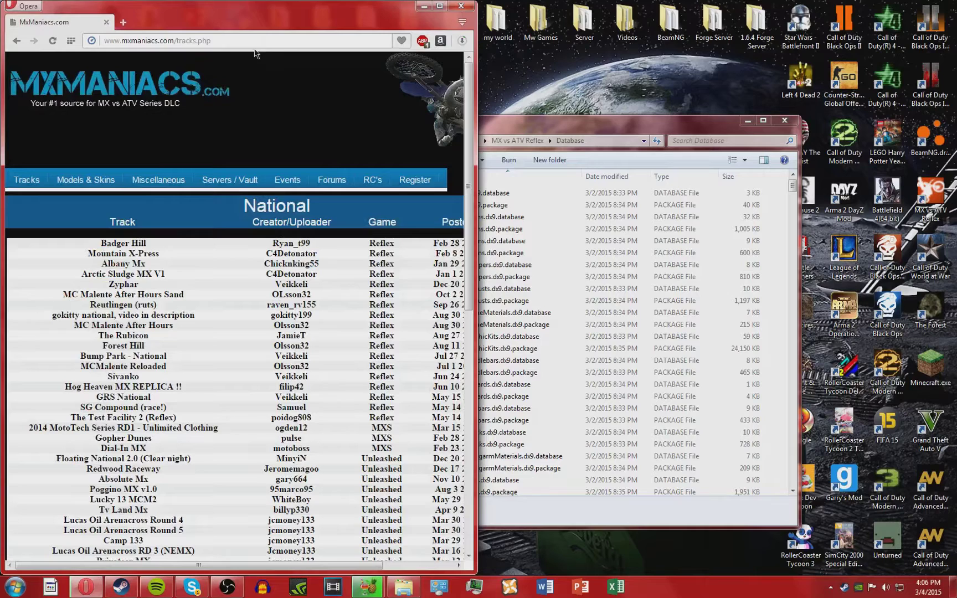
{"action": "left_click", "coordinate": [462, 40]}
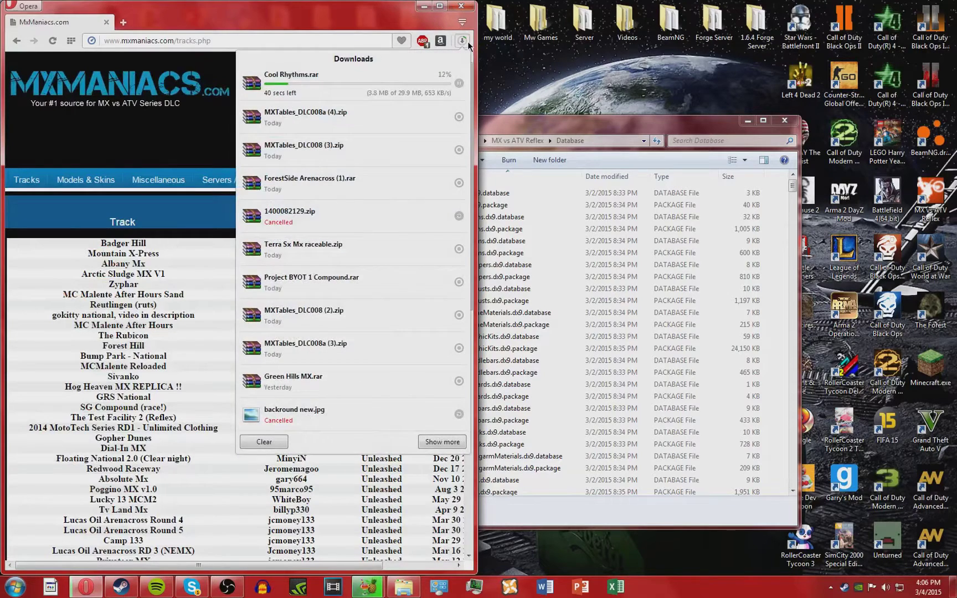
{"action": "left_click", "coordinate": [462, 39]}
Copy the four Beta_Nat_Track_Slot_7 files from Mx Tracks\Jamie T - The Rubicon
{"action": "left_click", "coordinate": [553, 139]}
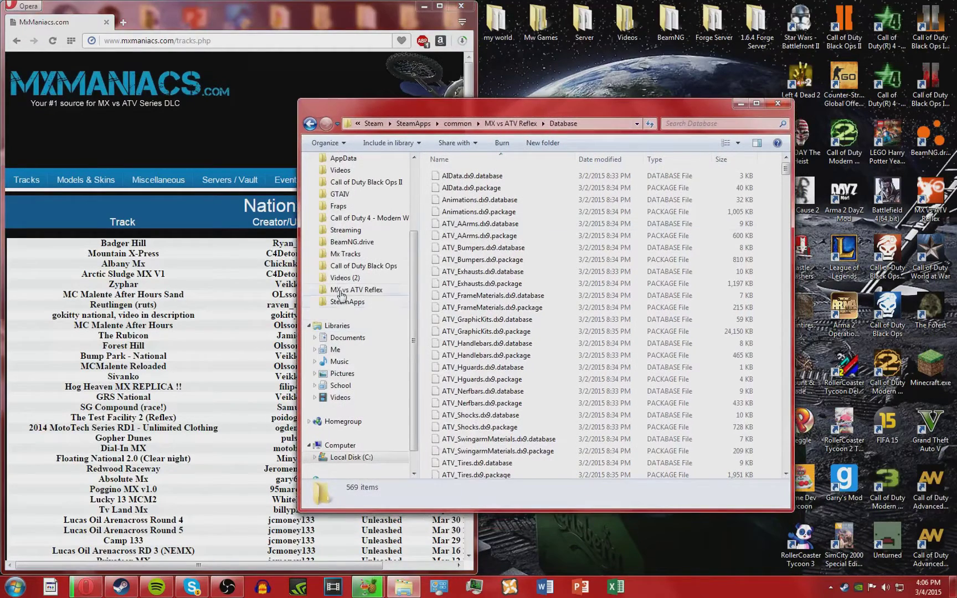
{"action": "left_click", "coordinate": [346, 254]}
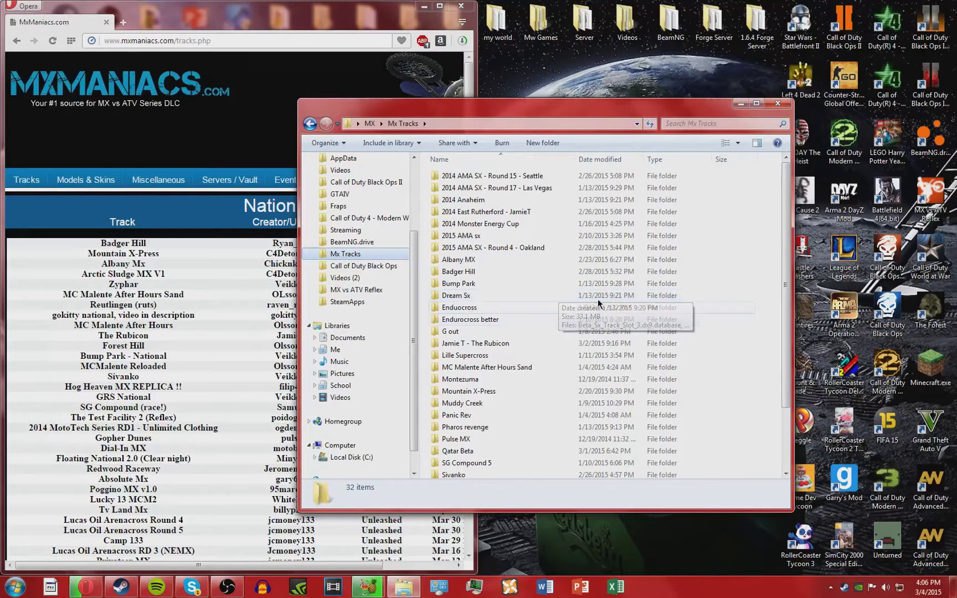
{"action": "left_click", "coordinate": [567, 353]}
{"action": "double_click", "coordinate": [569, 342]}
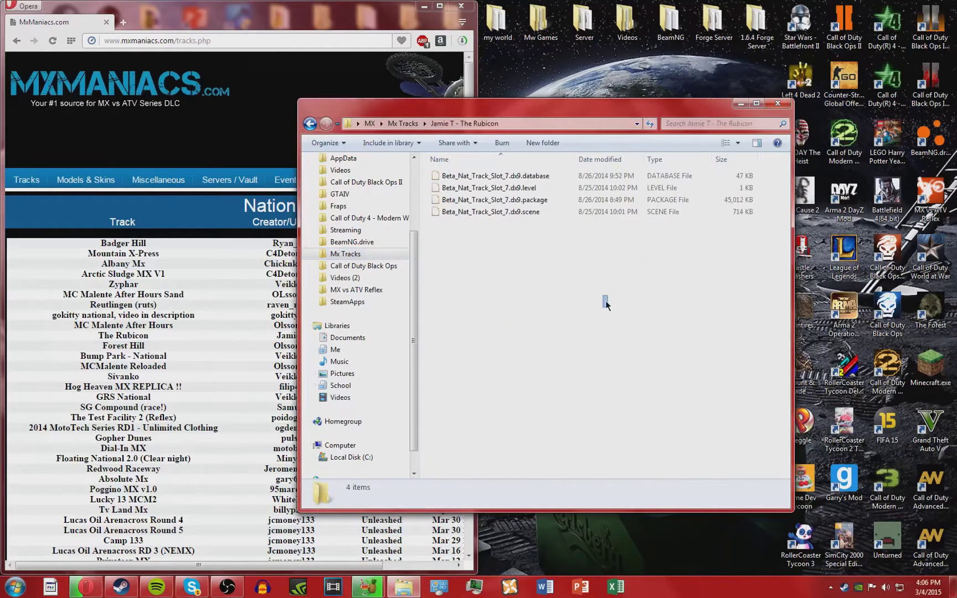
{"action": "left_click_drag", "start_coordinate": [604, 301], "coordinate": [511, 241]}
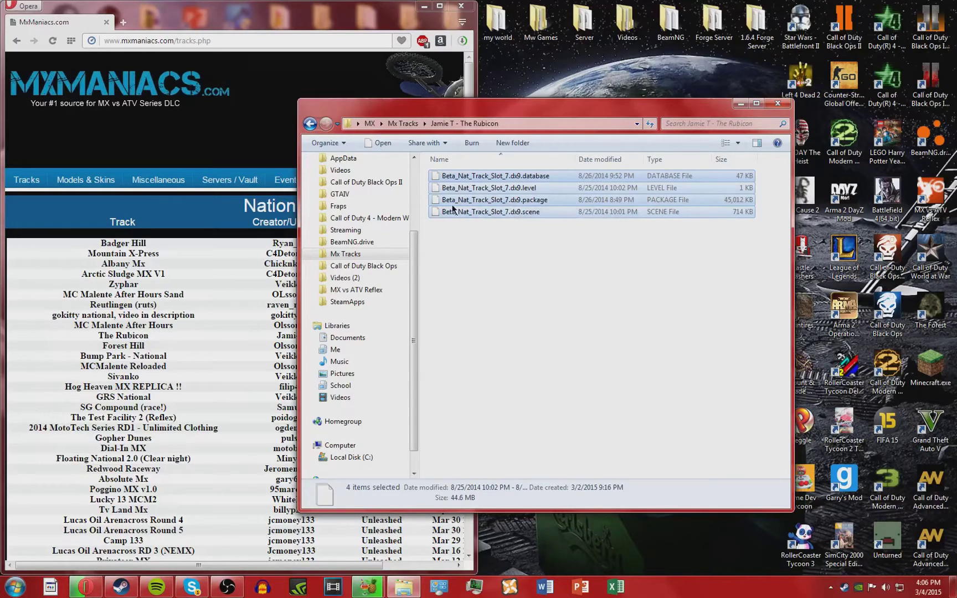
{"action": "right_click", "coordinate": [516, 205]}
{"action": "left_click", "coordinate": [568, 316]}
Paste them into MX vs ATV Reflex\Database, replacing the existing files, and close Explorer
{"action": "left_click", "coordinate": [386, 293]}
{"action": "double_click", "coordinate": [504, 196]}
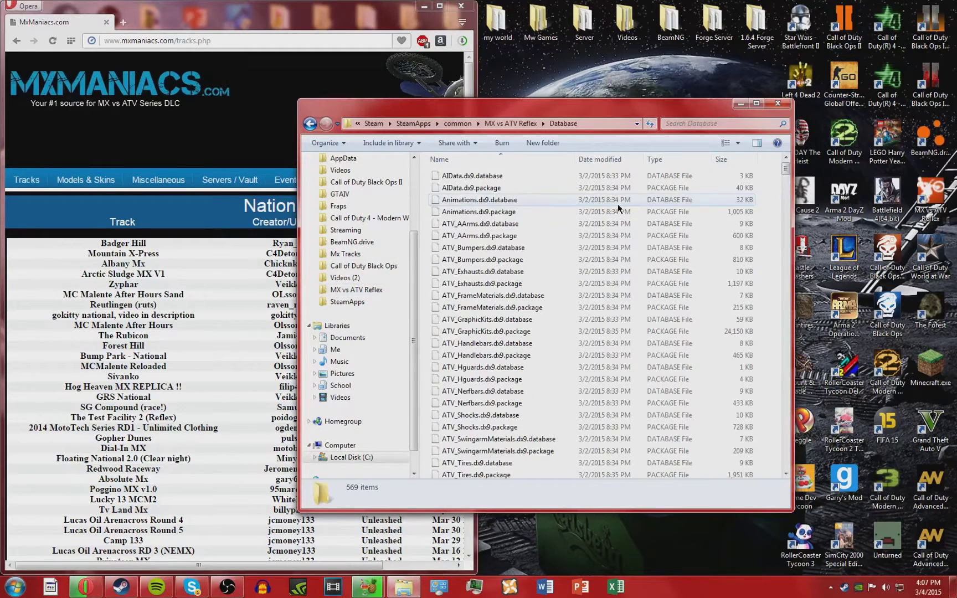
{"action": "right_click", "coordinate": [764, 211]}
{"action": "left_click", "coordinate": [798, 290]}
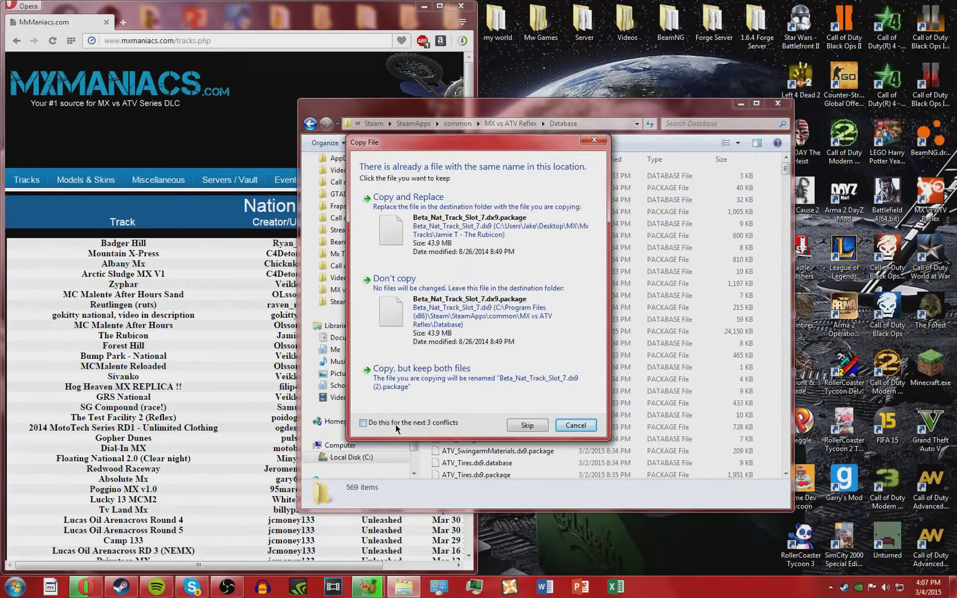
{"action": "left_click", "coordinate": [431, 220]}
{"action": "left_click", "coordinate": [403, 587]}
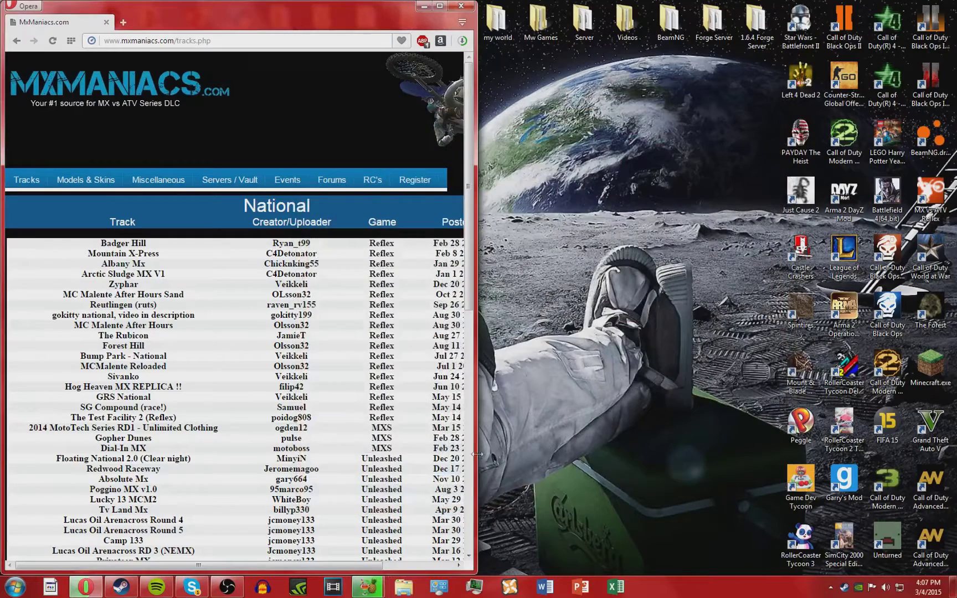
Launch MX vs ATV Reflex from the Steam library, then bring OBS forward
{"action": "left_click", "coordinate": [122, 587]}
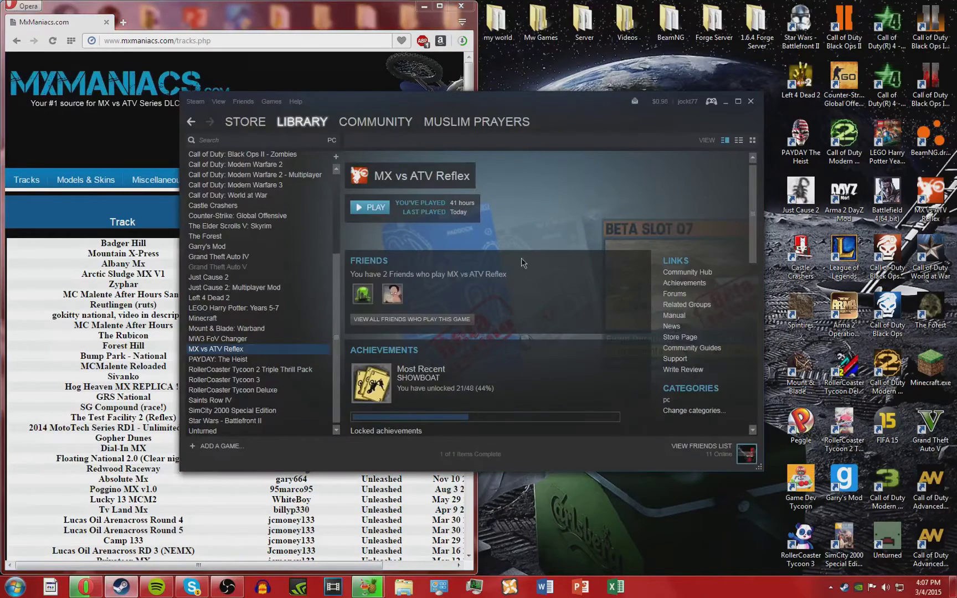
{"action": "scroll", "coordinate": [530, 263], "scroll_direction": "down", "scroll_amount": 2}
{"action": "scroll", "coordinate": [588, 358], "scroll_direction": "up", "scroll_amount": 2}
{"action": "left_click", "coordinate": [227, 587]}
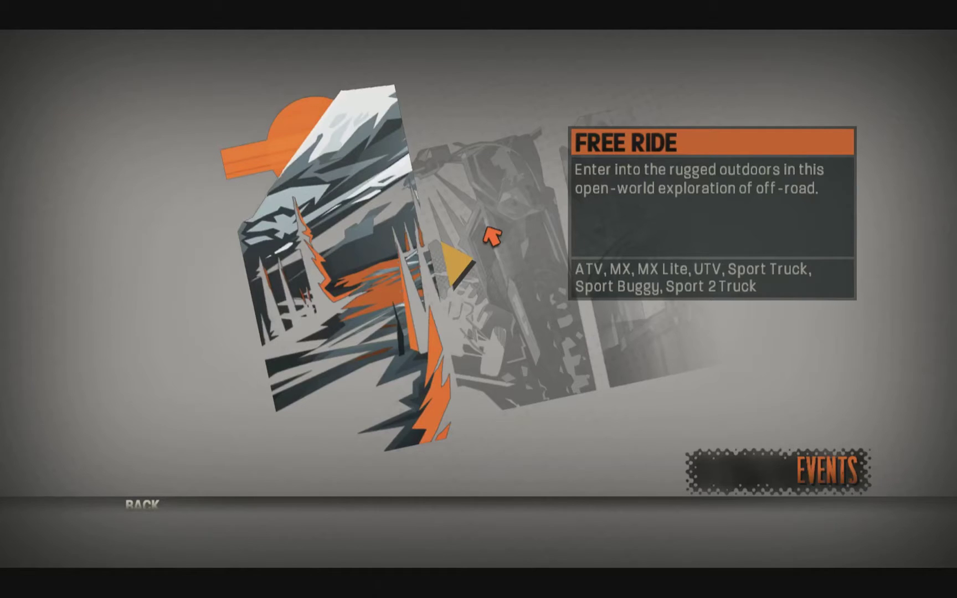
Choose the Nationals event and pick an MX bike
{"action": "key", "text": "Right"}
{"action": "key", "text": "Right"}
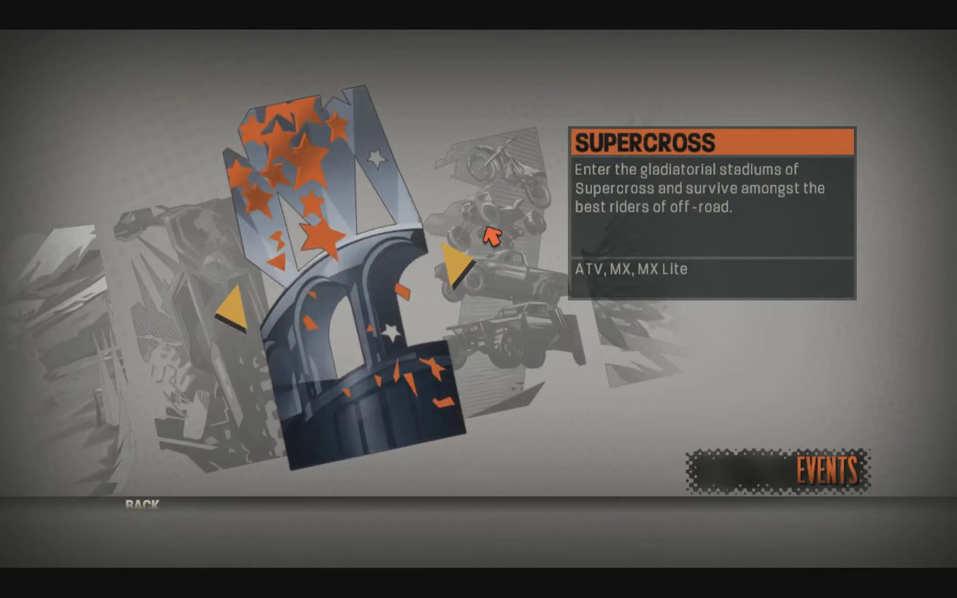
{"action": "key", "text": "Right"}
{"action": "key", "text": "Right"}
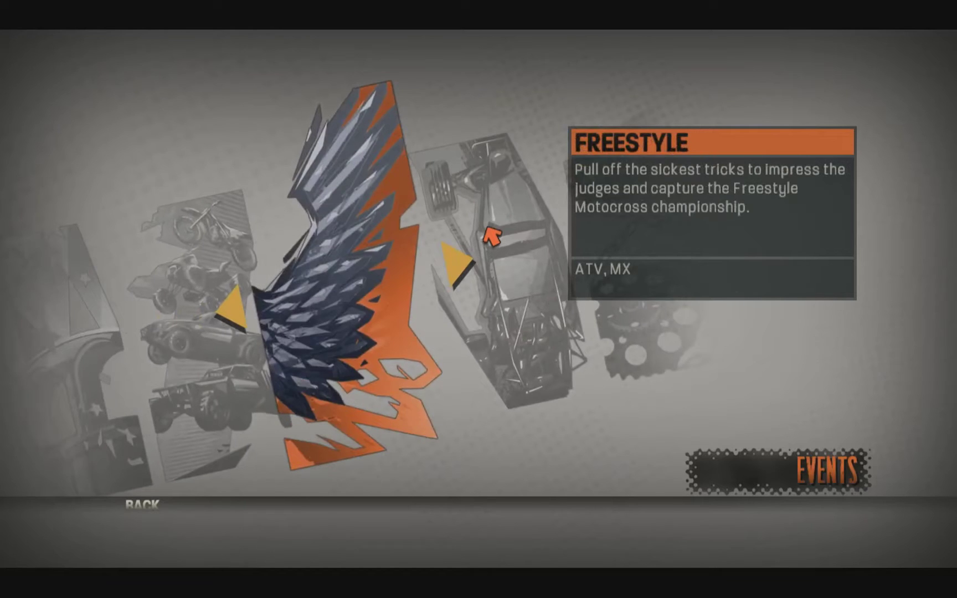
{"action": "key", "text": "Right"}
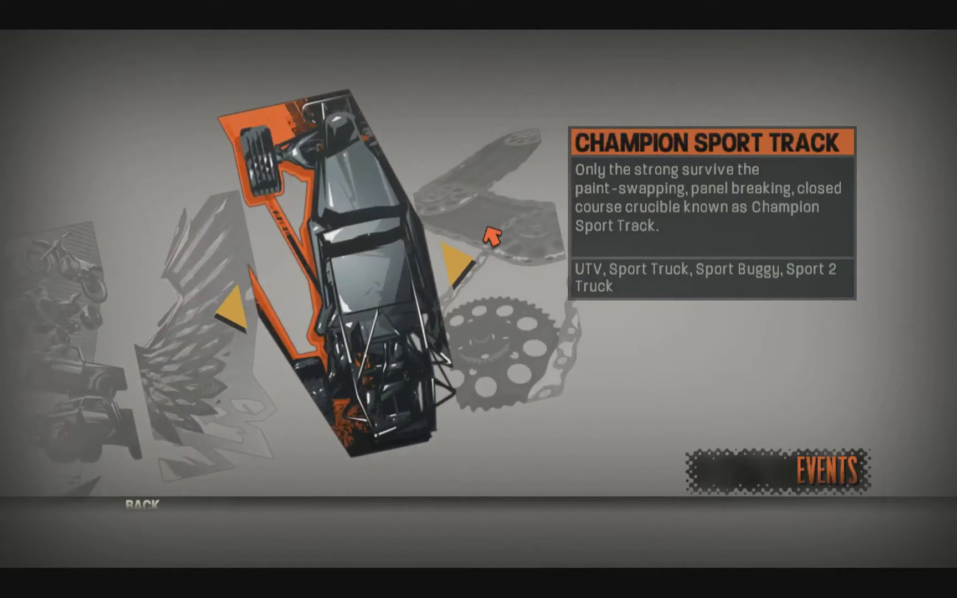
{"action": "key", "text": "Left"}
{"action": "key", "text": "Left"}
{"action": "key", "text": "Left"}
{"action": "key", "text": "Left"}
{"action": "key", "text": "Left"}
{"action": "key", "text": "Right"}
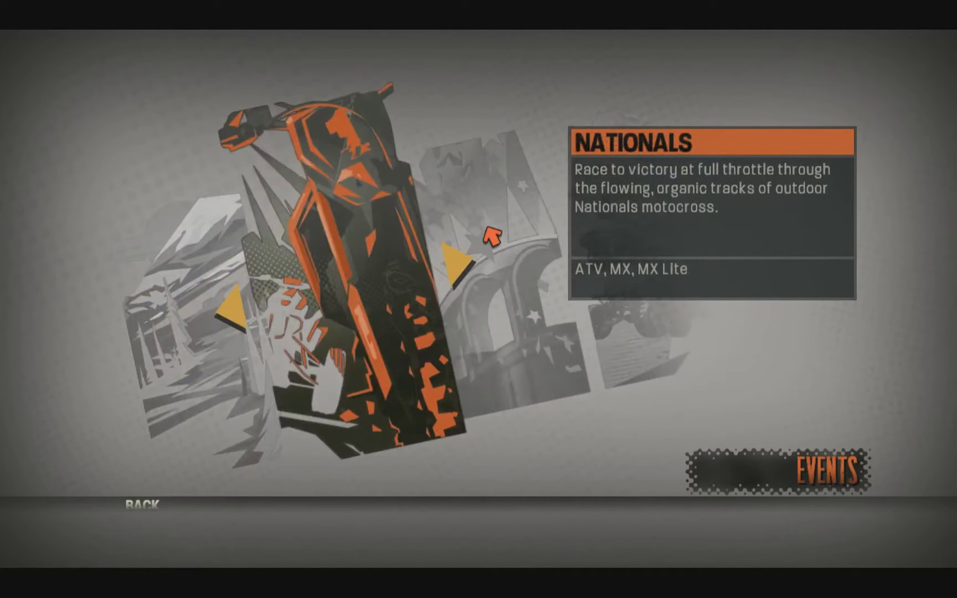
{"action": "key", "text": "Return"}
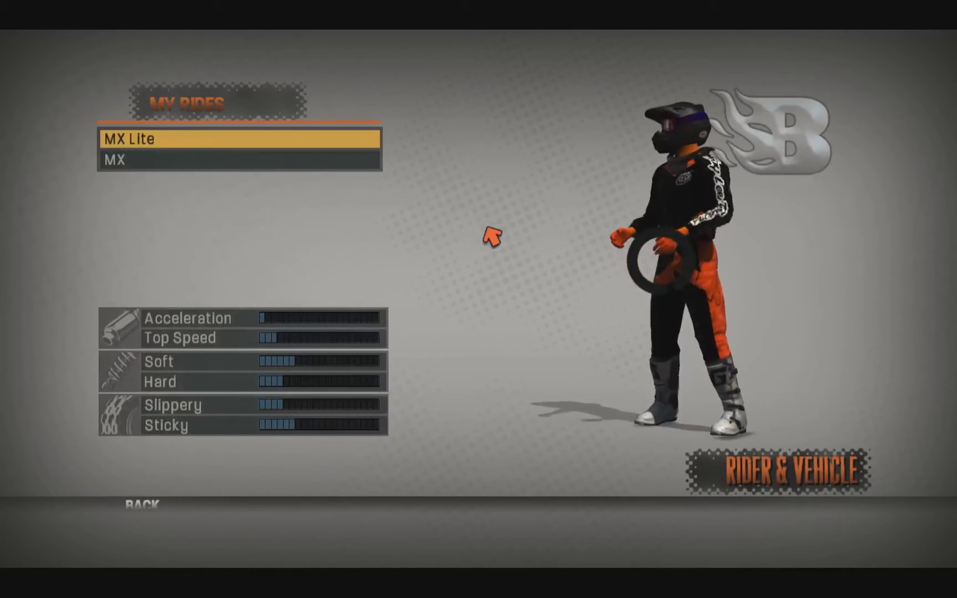
{"action": "key", "text": "Down"}
{"action": "key", "text": "Return"}
{"action": "key", "text": "Down"}
{"action": "key", "text": "Down"}
{"action": "key", "text": "Return"}
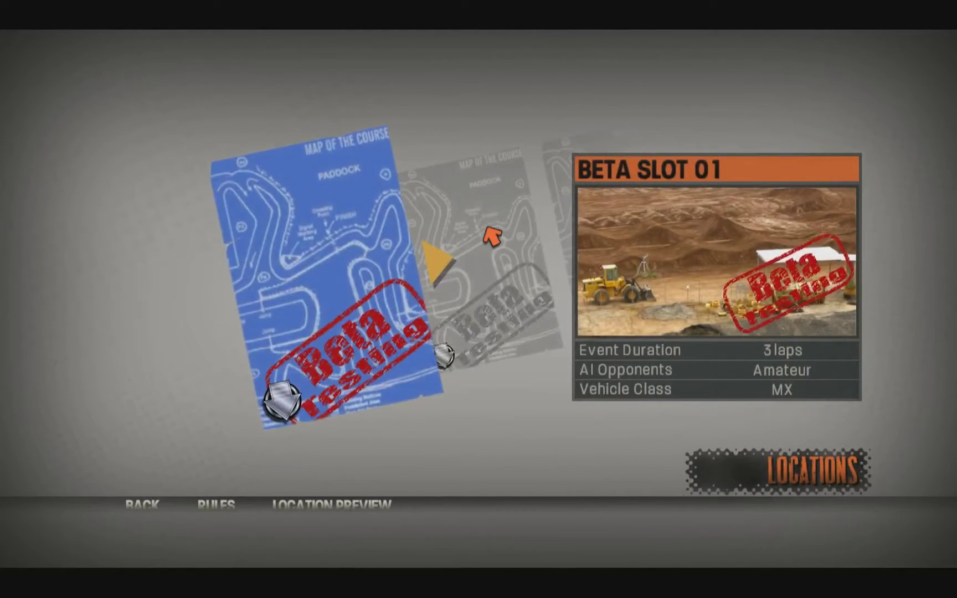
Select Beta Slot 07, set AI Opponents to All Time, and start the race
{"action": "key", "text": "Right"}
{"action": "key", "text": "Right"}
{"action": "key", "text": "Right"}
{"action": "key", "text": "Right"}
{"action": "key", "text": "Right"}
{"action": "key", "text": "Right"}
{"action": "key", "text": "Right"}
{"action": "key", "text": "Left"}
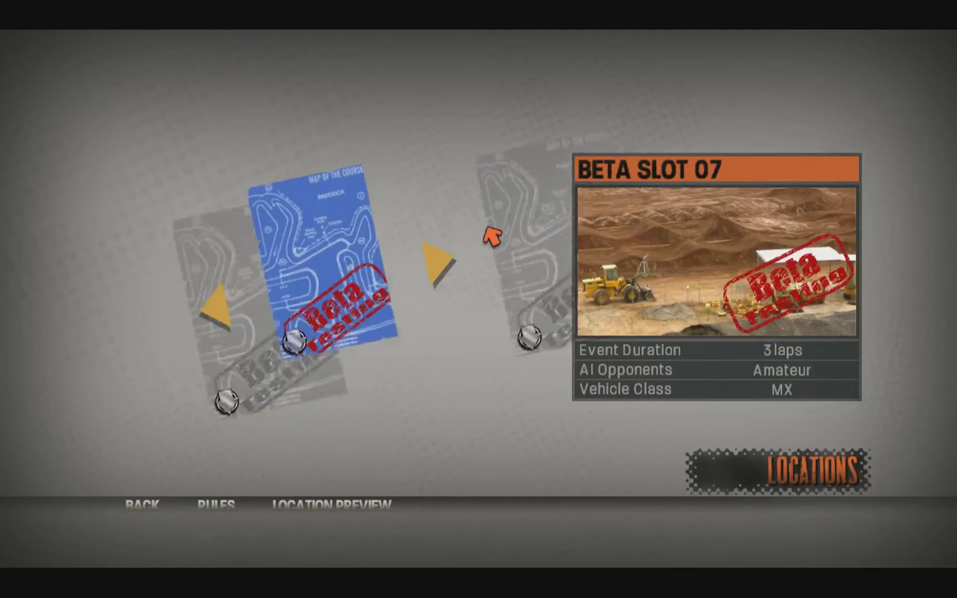
{"action": "key", "text": "Left"}
{"action": "key", "text": "Left"}
{"action": "key", "text": "Left"}
{"action": "key", "text": "Left"}
{"action": "key", "text": "Right"}
{"action": "key", "text": "Right"}
{"action": "key", "text": "Right"}
{"action": "key", "text": "Right"}
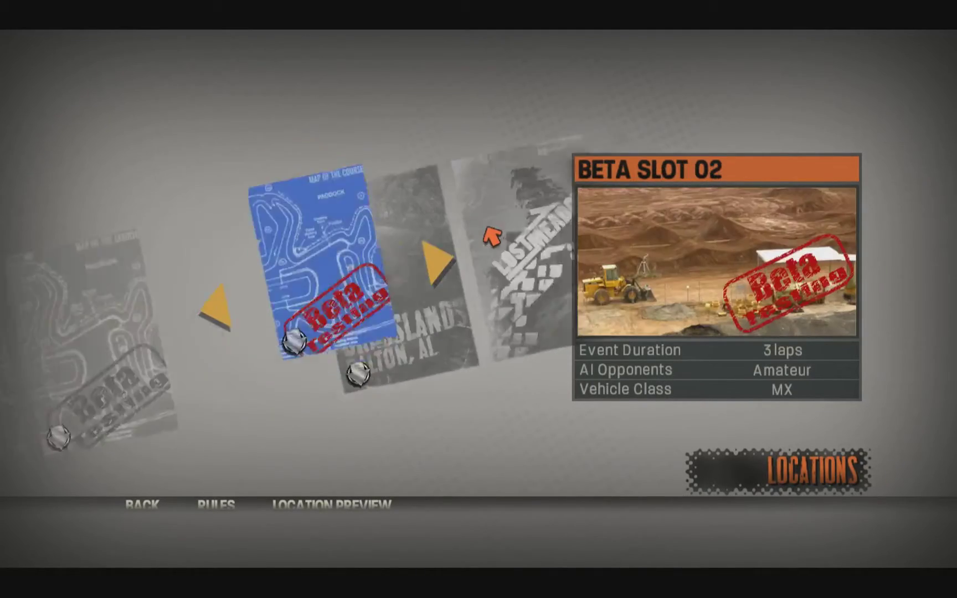
{"action": "key", "text": "Right"}
{"action": "key", "text": "Right"}
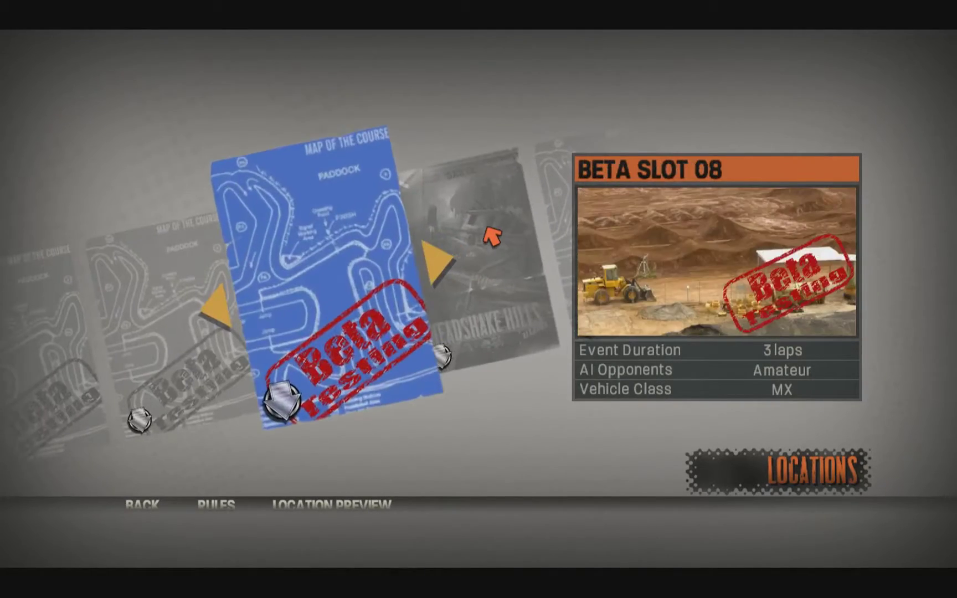
{"action": "key", "text": "Down"}
{"action": "key", "text": "Right"}
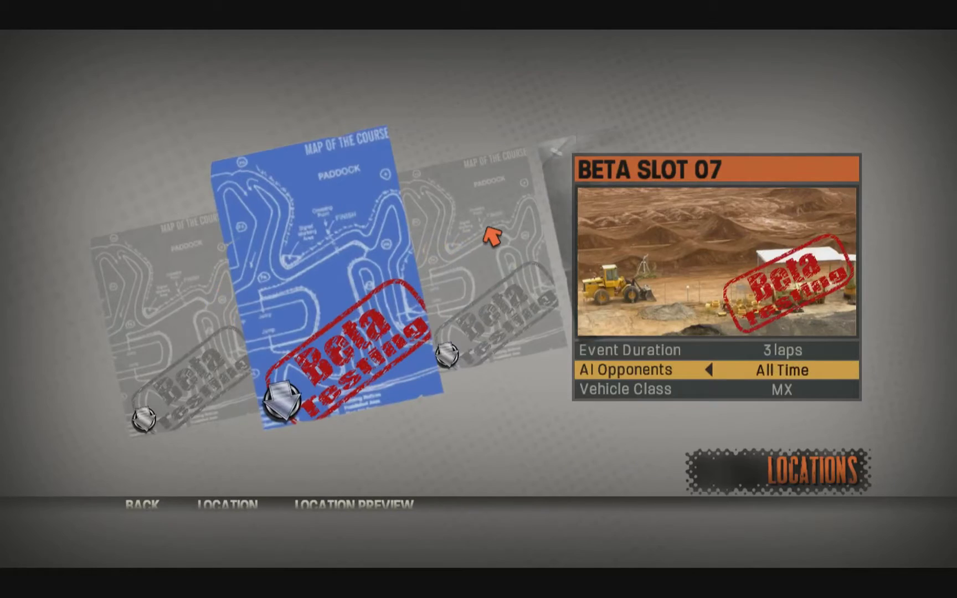
{"action": "key", "text": "Return"}
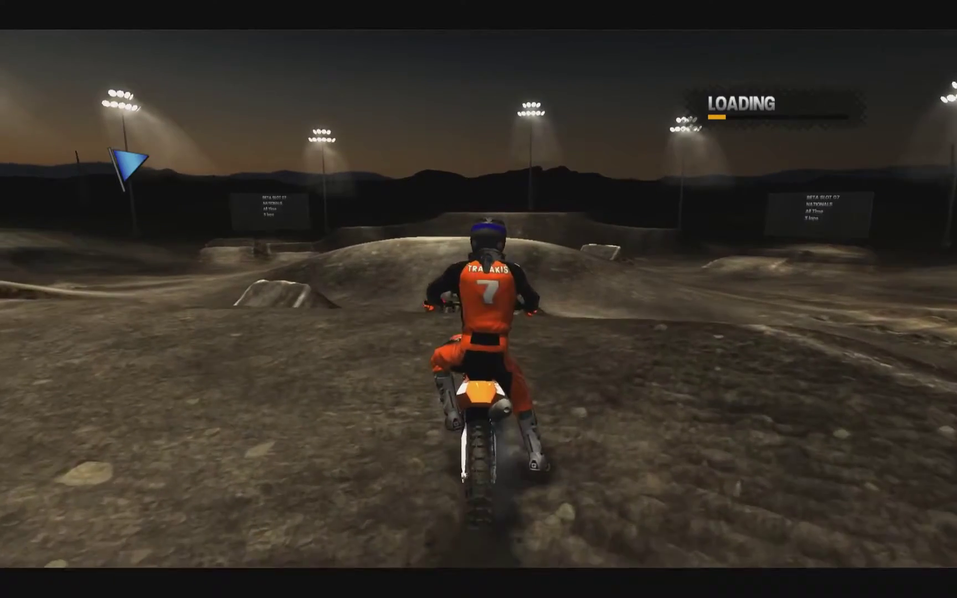